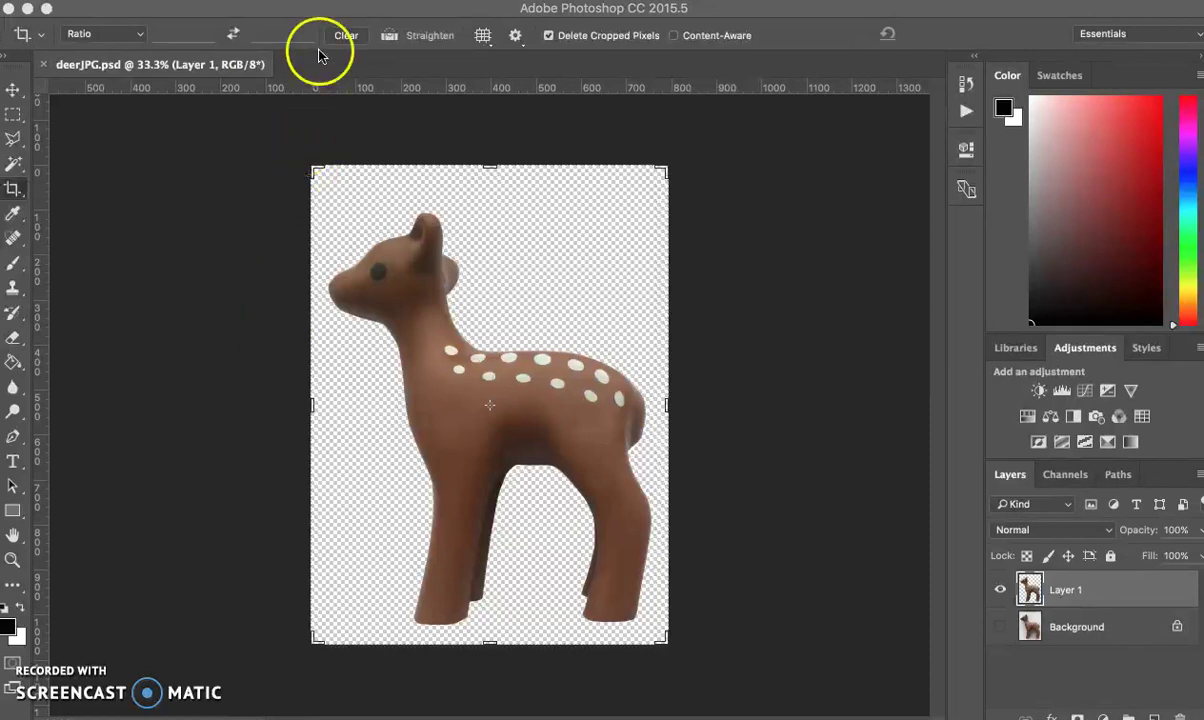
Step: Flatten the deer image into a single white Background layer, discarding the hidden layer
{"action": "left_click", "coordinate": [300, 0]}
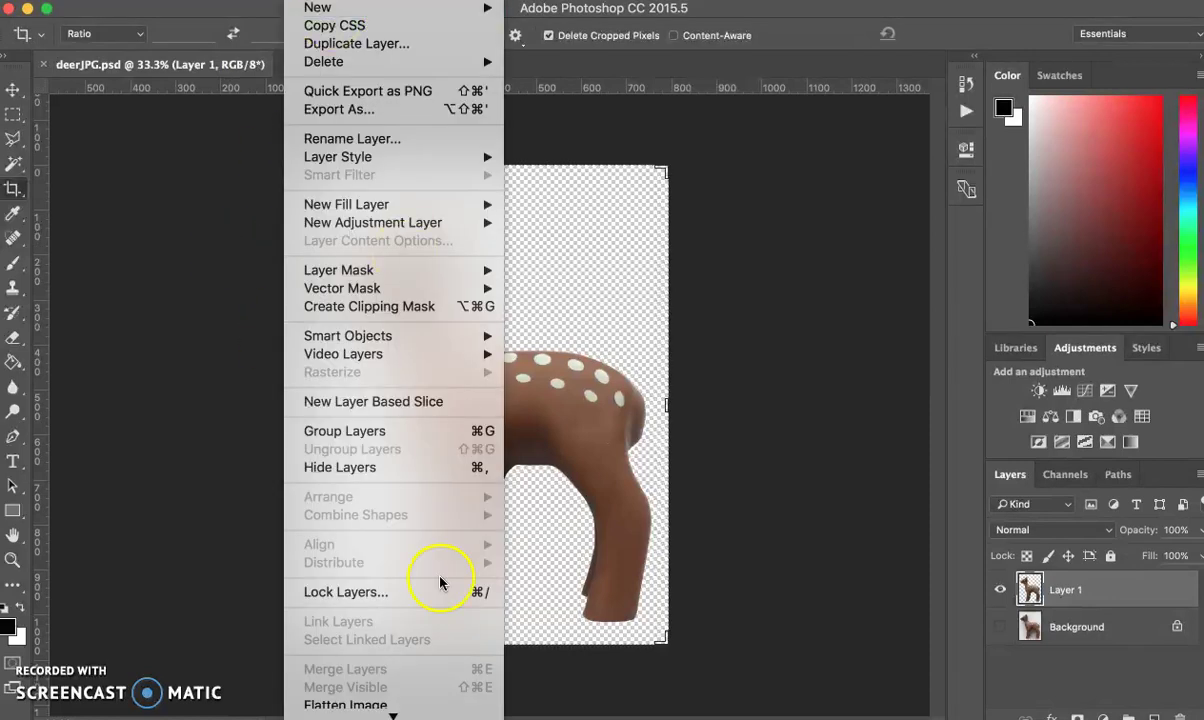
{"action": "scroll", "coordinate": [432, 660], "scroll_direction": "down", "scroll_amount": 1}
{"action": "left_click", "coordinate": [421, 684]}
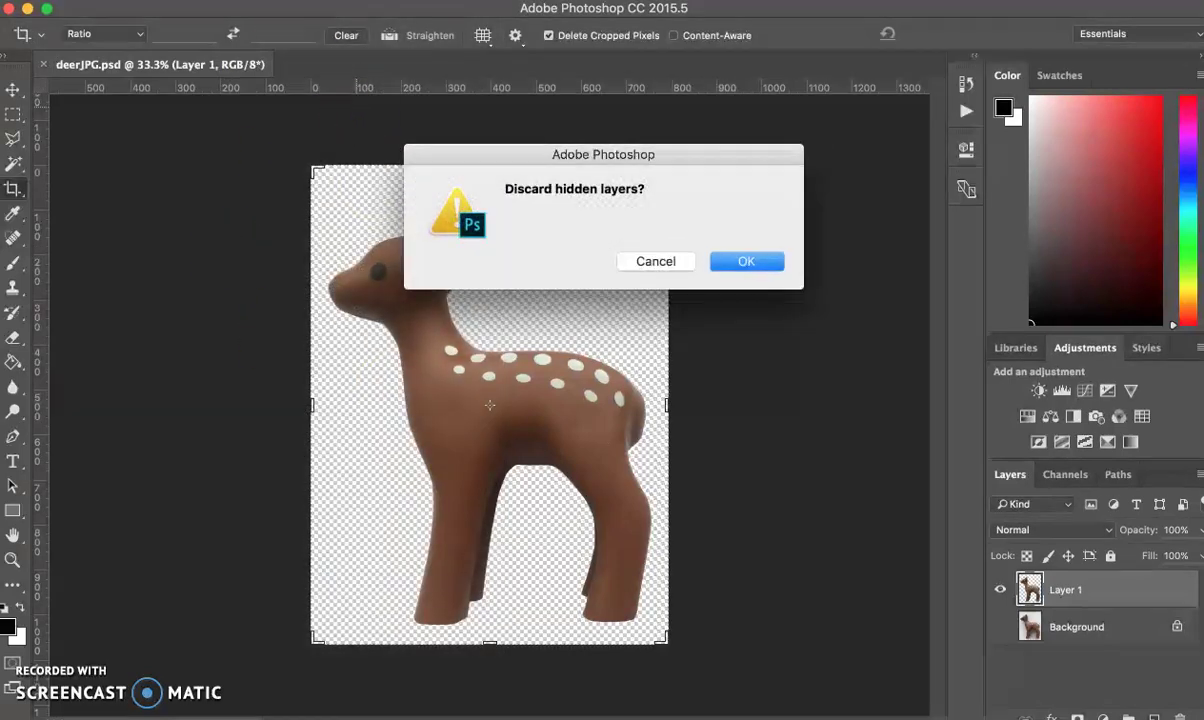
{"action": "left_click", "coordinate": [747, 262]}
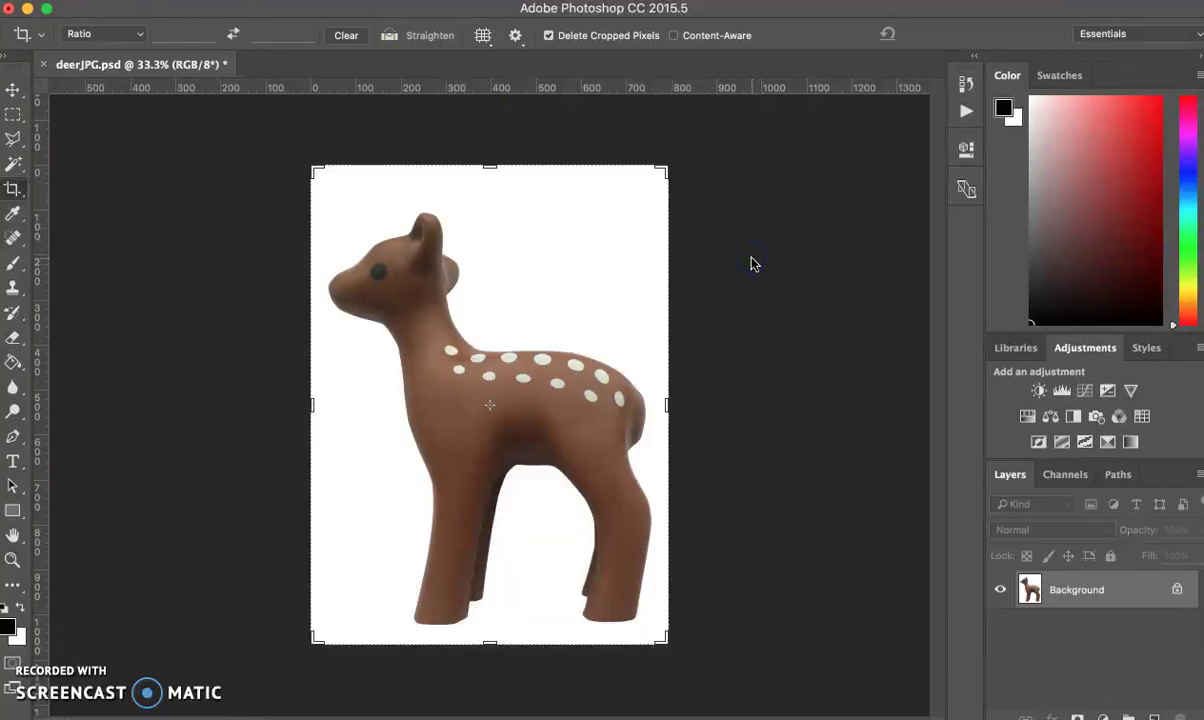
Step: Add a Black & White adjustment (Reds 77, Yellows 37, Greens 44) and flatten it into the Background
{"action": "left_click", "coordinate": [1073, 416]}
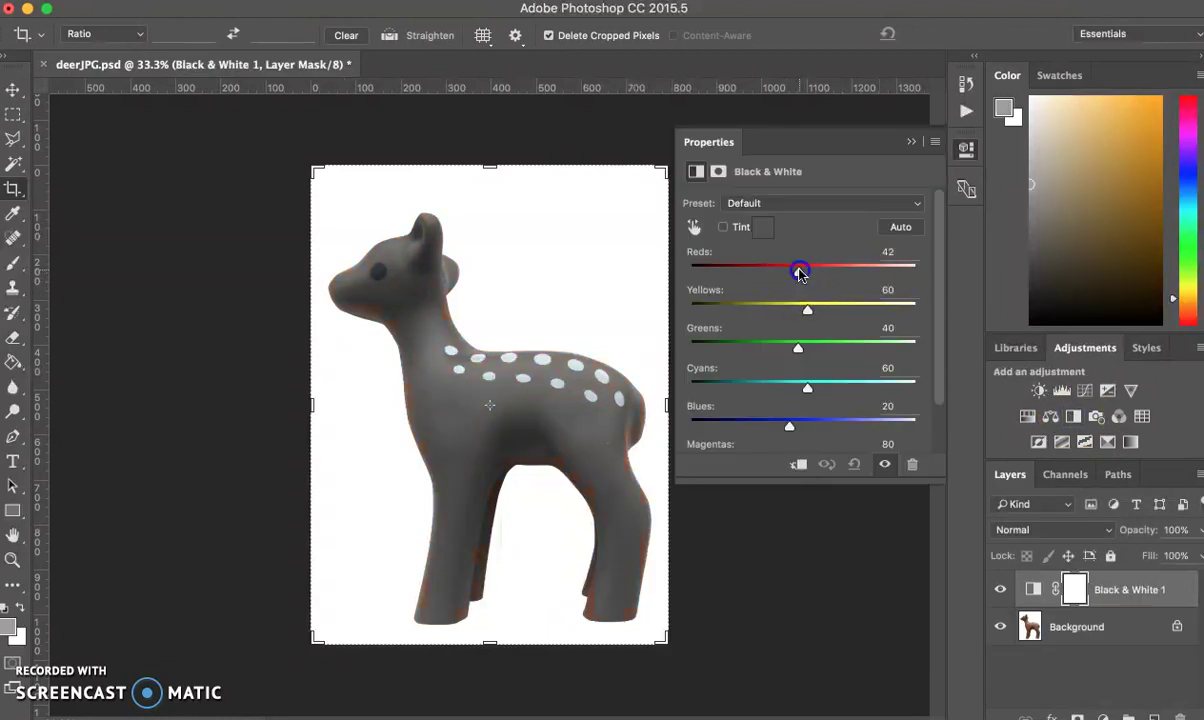
{"action": "left_click_drag", "start_coordinate": [799, 272], "coordinate": [805, 351]}
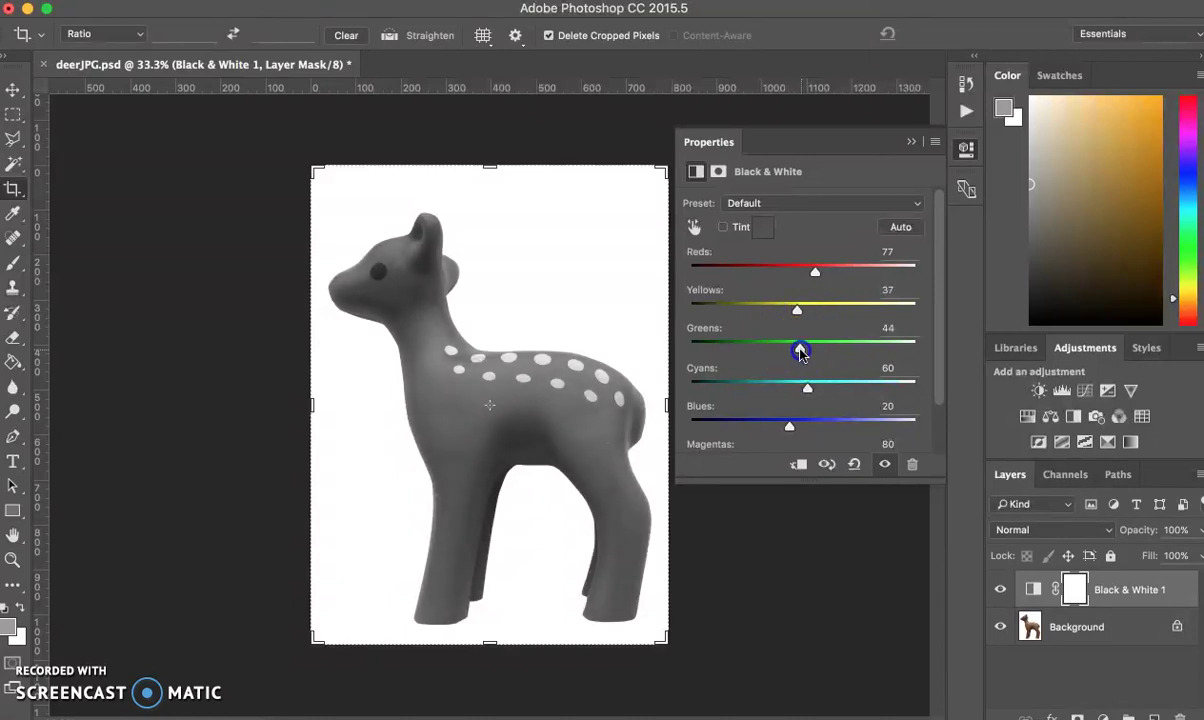
{"action": "left_click", "coordinate": [909, 144]}
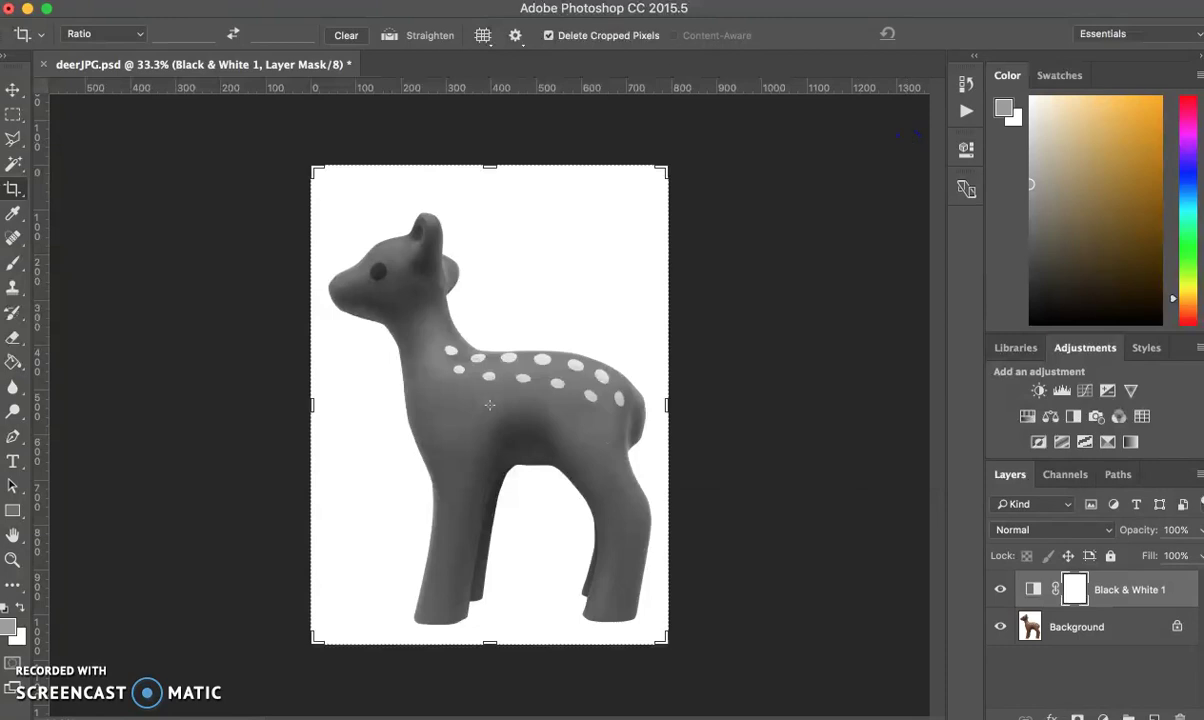
{"action": "left_click", "coordinate": [320, 1]}
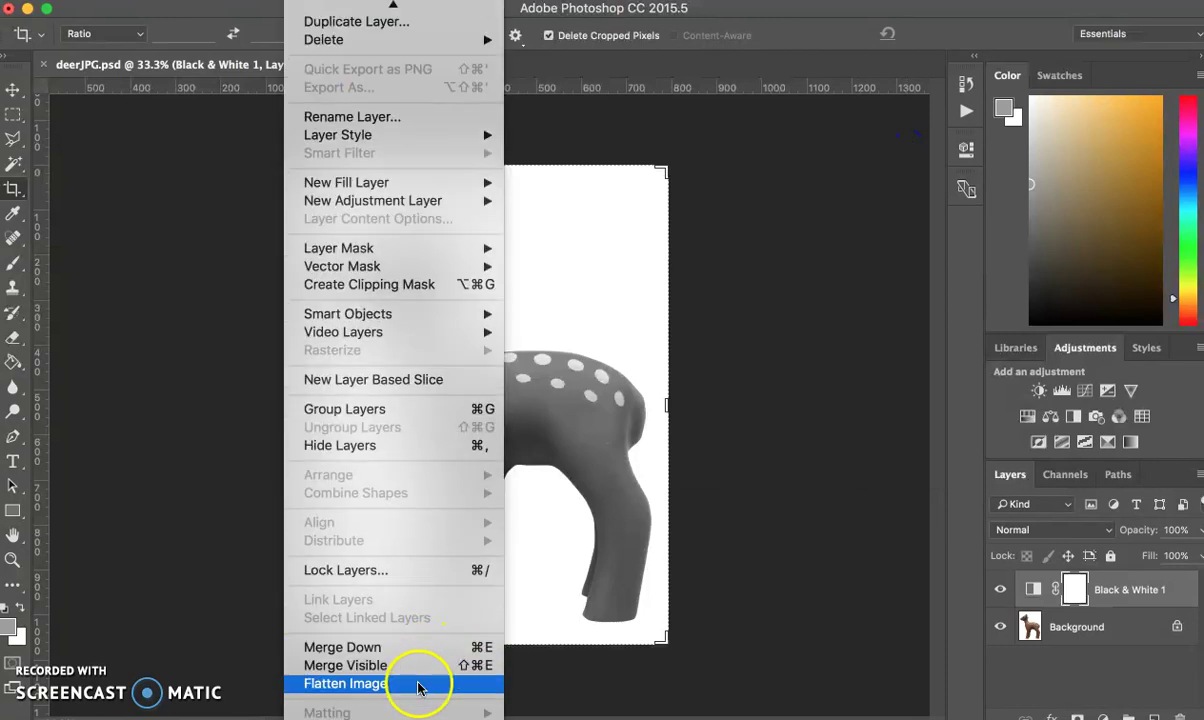
{"action": "left_click", "coordinate": [417, 684]}
Step: Convert the deer image to Grayscale mode
{"action": "left_click", "coordinate": [252, 1]}
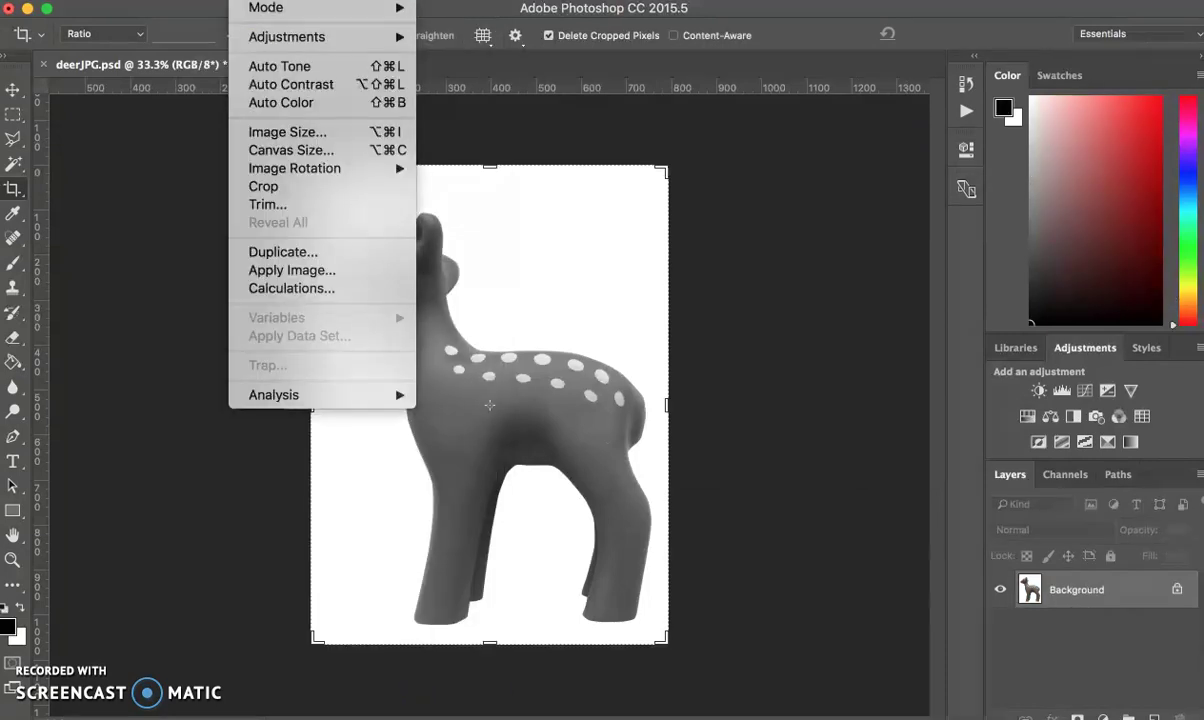
{"action": "mouse_move", "coordinate": [257, 8]}
{"action": "left_click", "coordinate": [494, 32]}
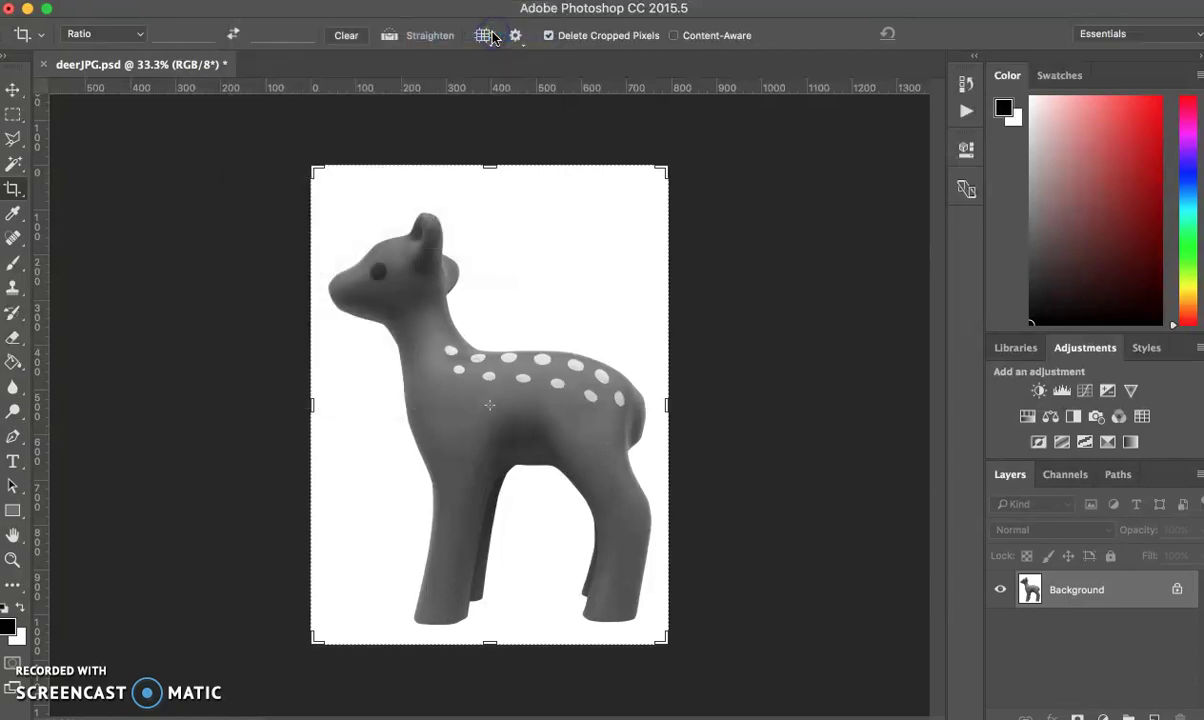
Step: Convert to Bitmap at 300 ppi using a 30 lines/inch, 22.5°, Round halftone screen
{"action": "left_click", "coordinate": [252, 1]}
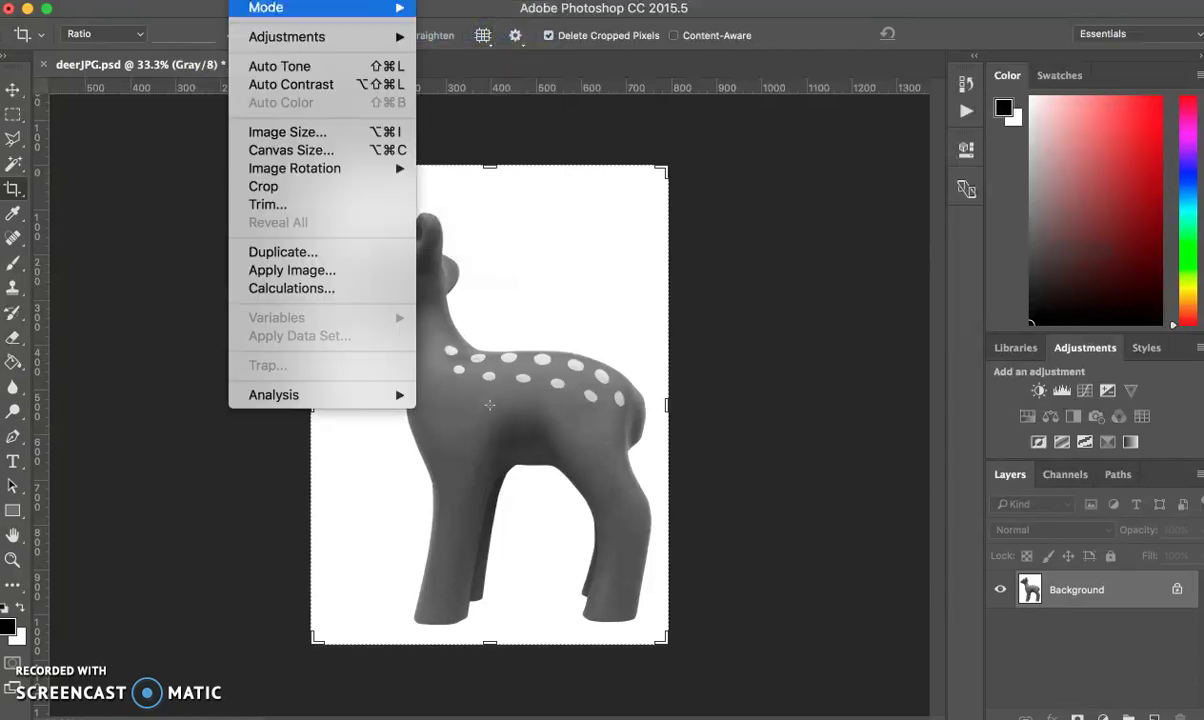
{"action": "mouse_move", "coordinate": [257, 8]}
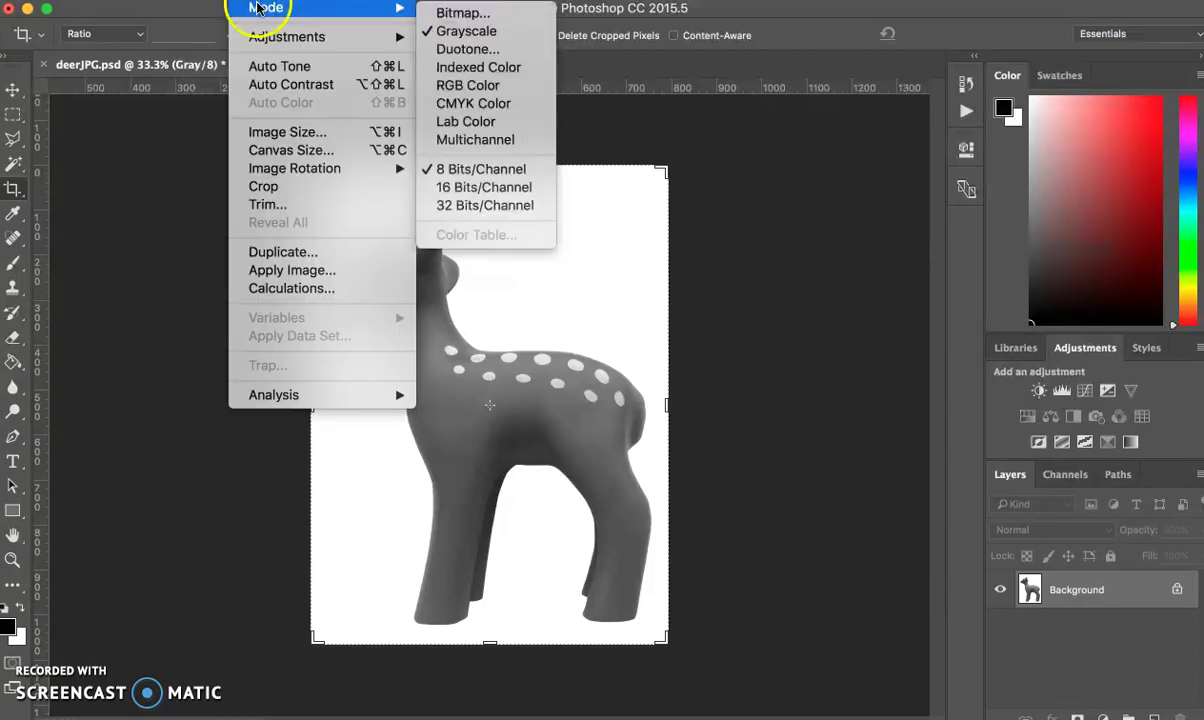
{"action": "left_click", "coordinate": [437, 14]}
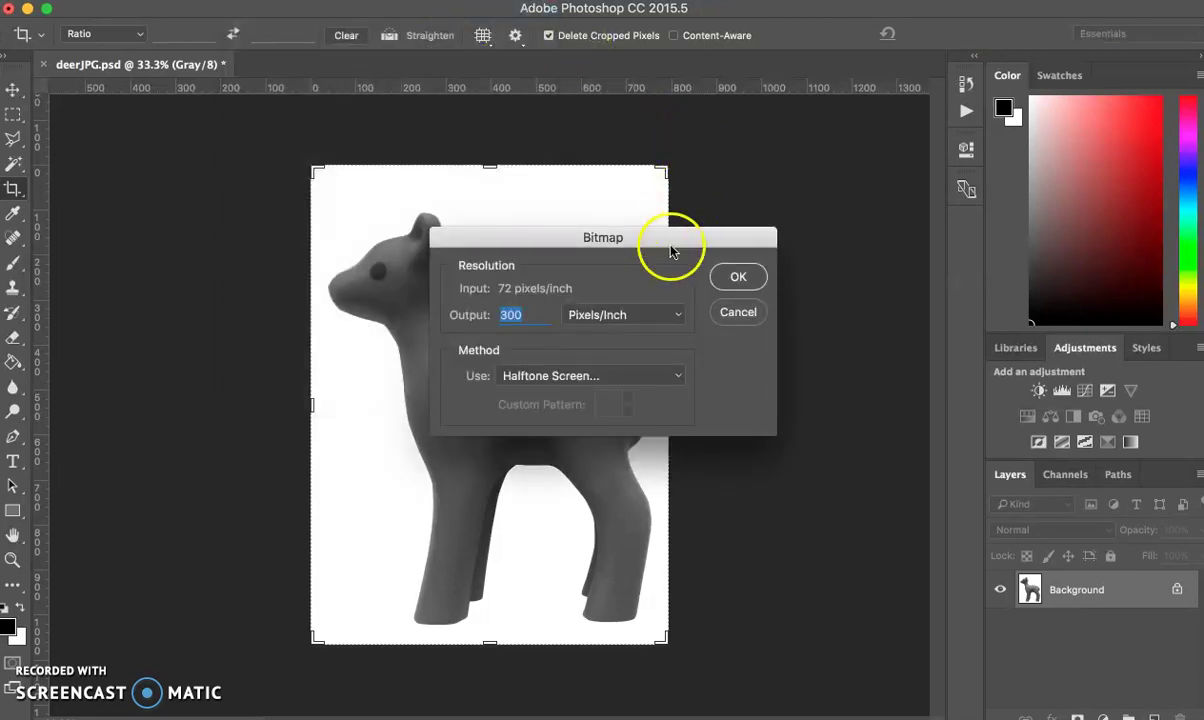
{"action": "left_click_drag", "start_coordinate": [674, 243], "coordinate": [844, 236]}
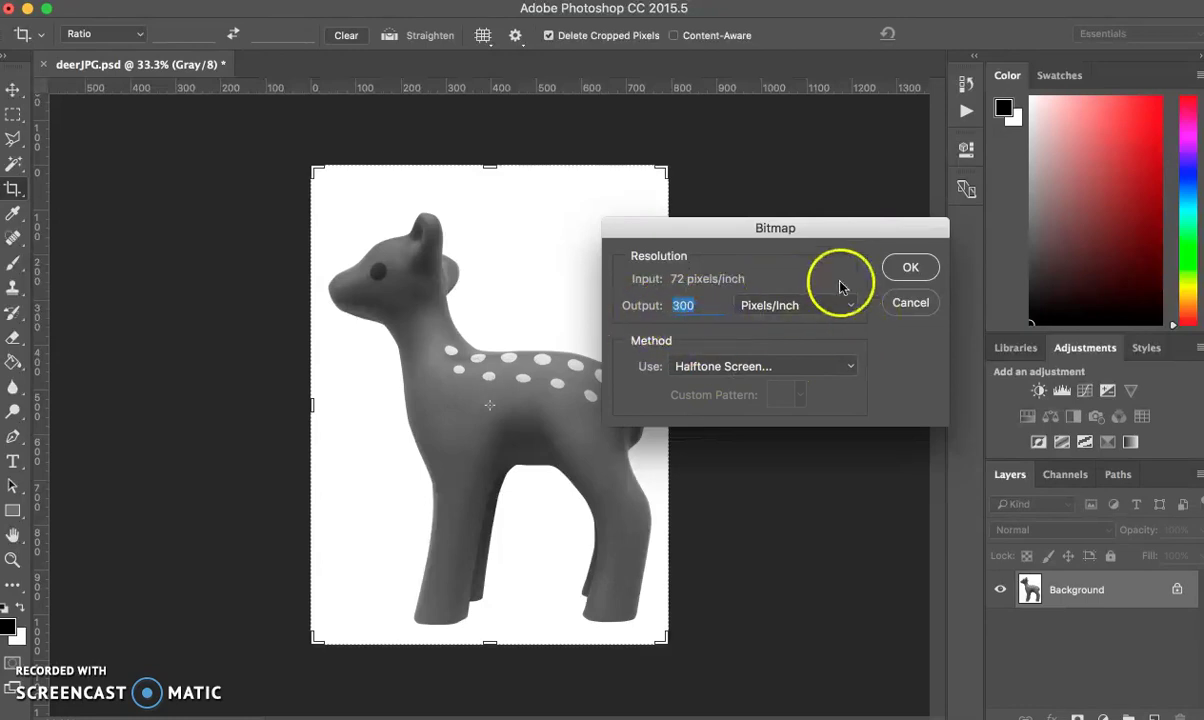
{"action": "left_click", "coordinate": [910, 267]}
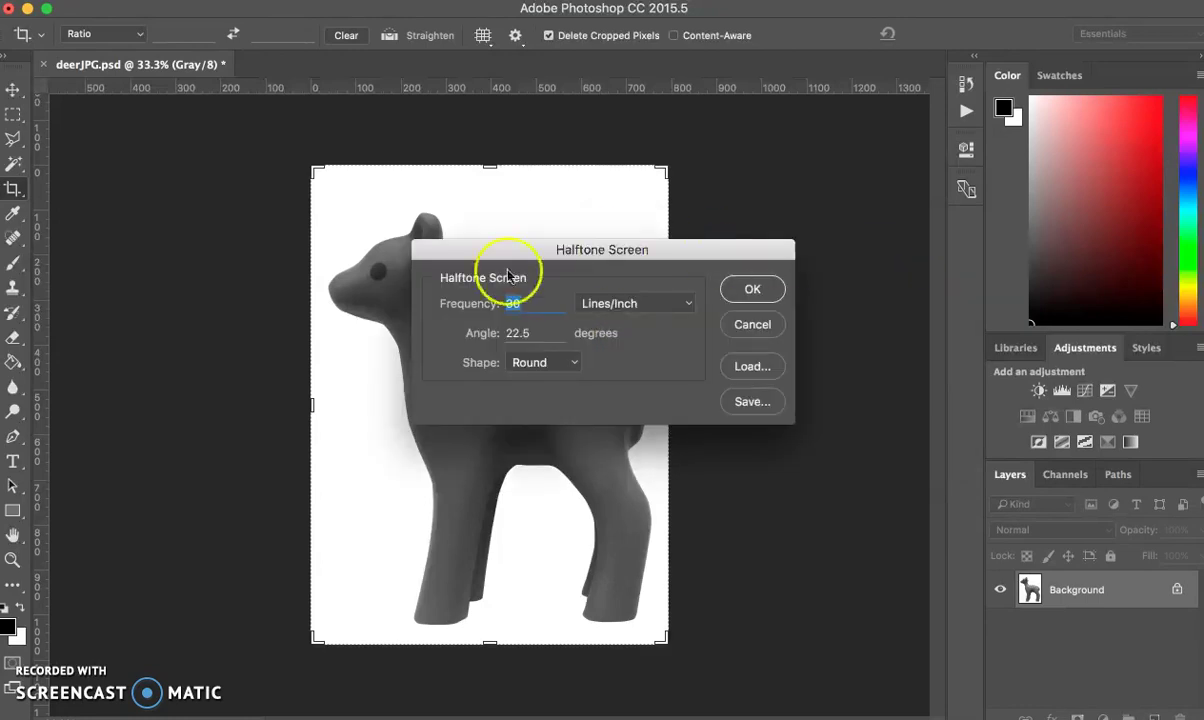
{"action": "left_click", "coordinate": [573, 371]}
{"action": "left_click", "coordinate": [572, 360]}
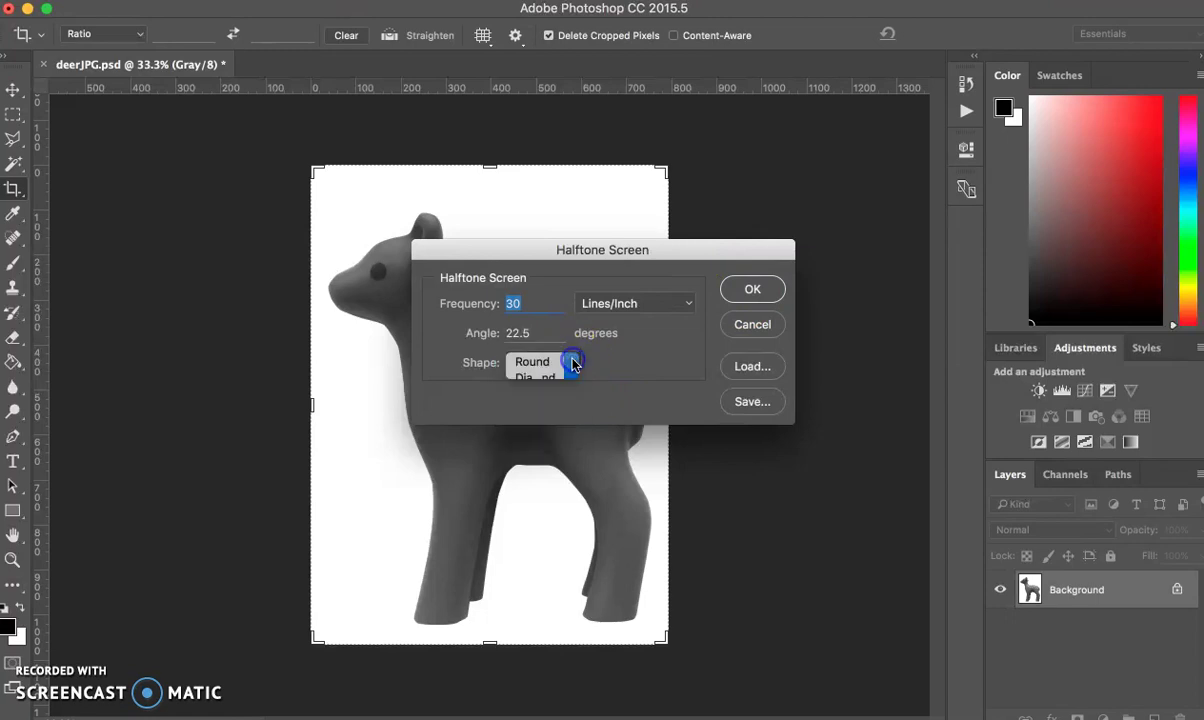
{"action": "left_click", "coordinate": [757, 289]}
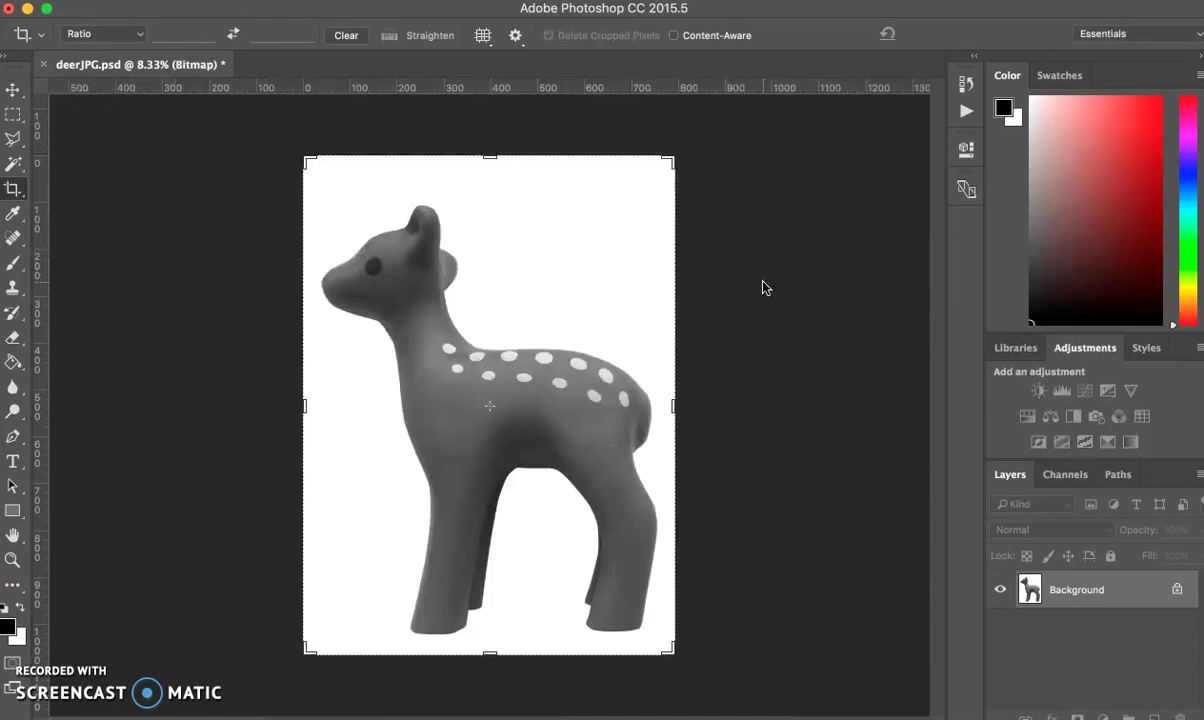
{"action": "left_click", "coordinate": [245, 0]}
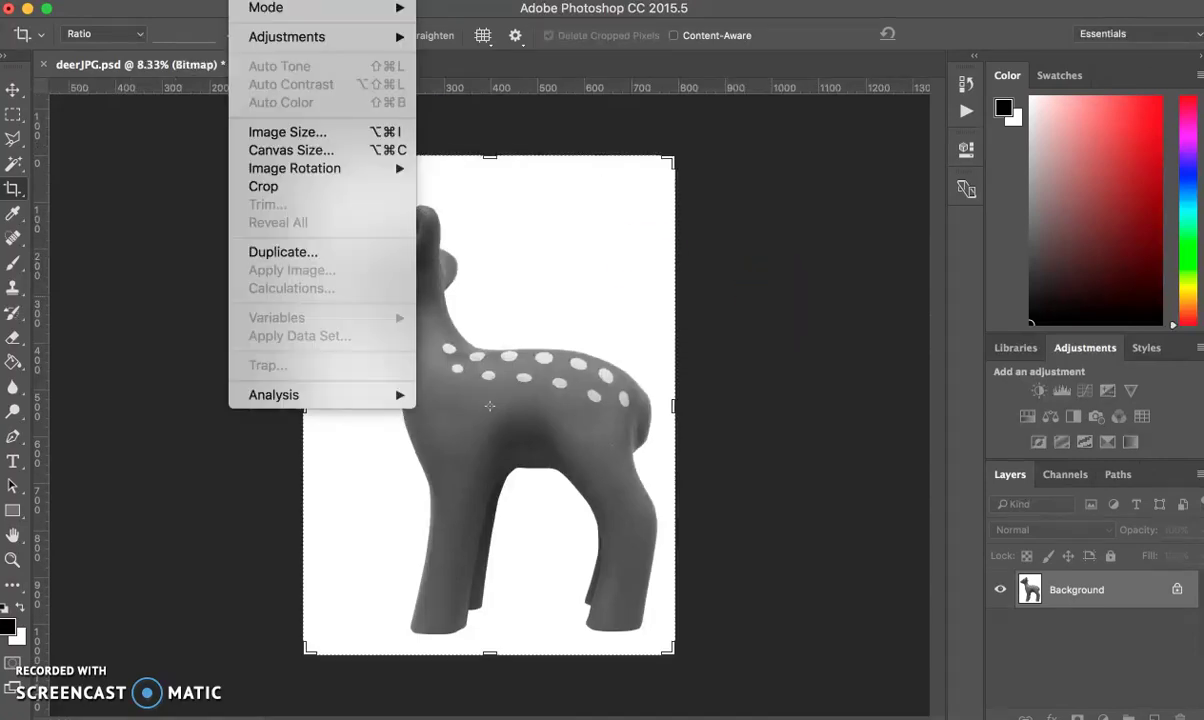
{"action": "left_click", "coordinate": [288, 131]}
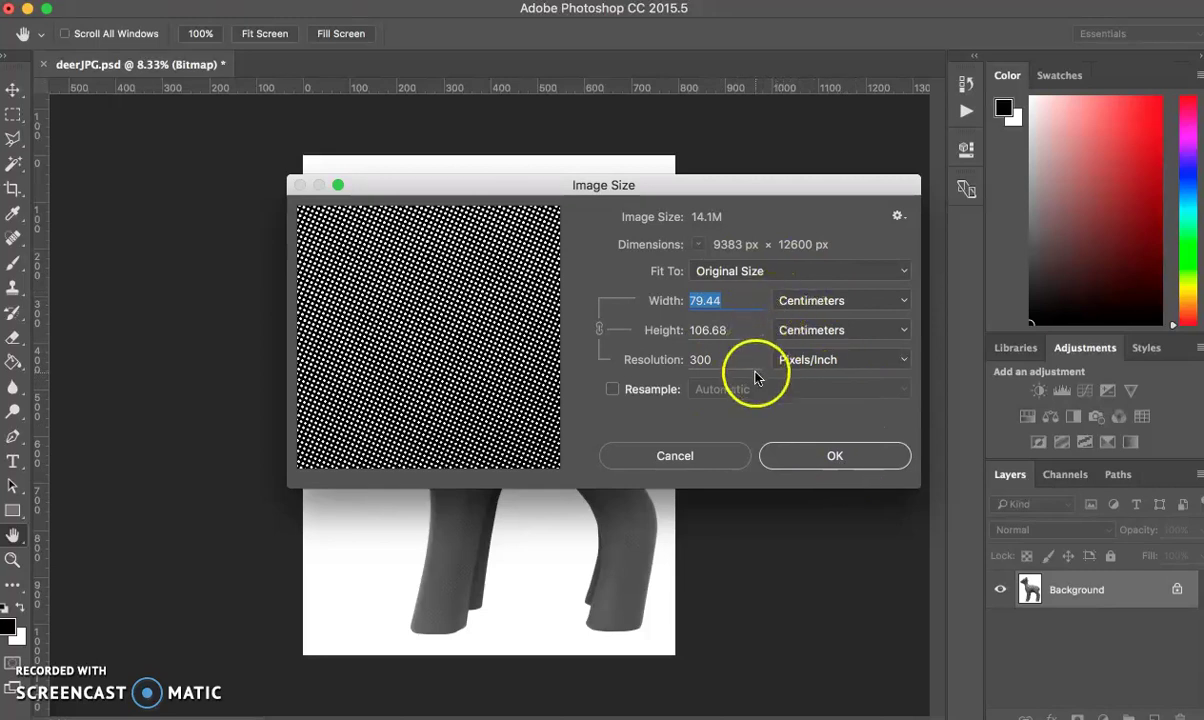
{"action": "left_click", "coordinate": [835, 457]}
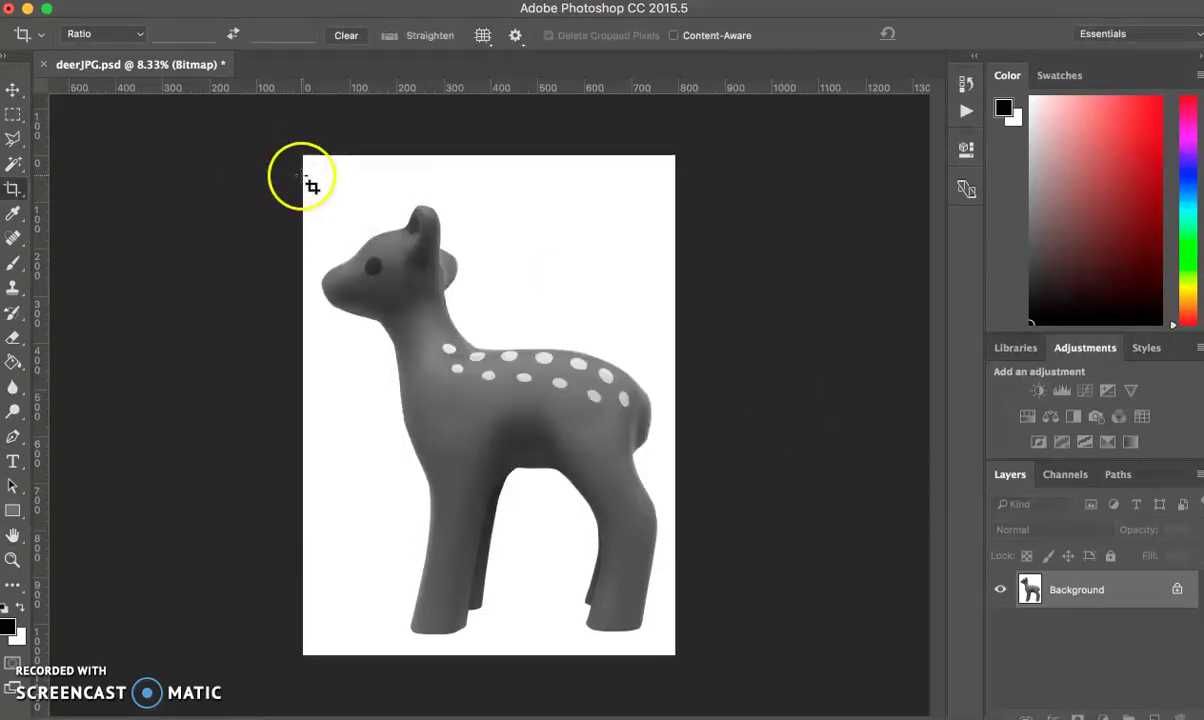
Step: Save the deer as deerJPG.tif on the Desktop with LZW compression
{"action": "left_click", "coordinate": [170, 0]}
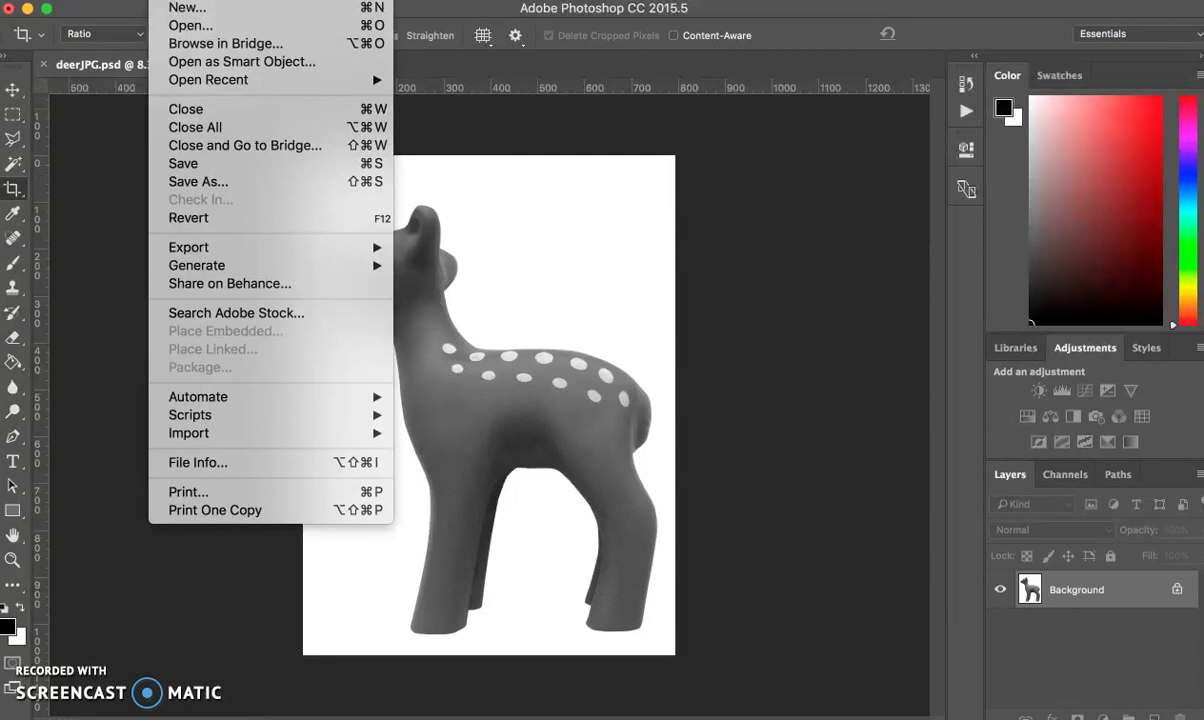
{"action": "left_click", "coordinate": [178, 182]}
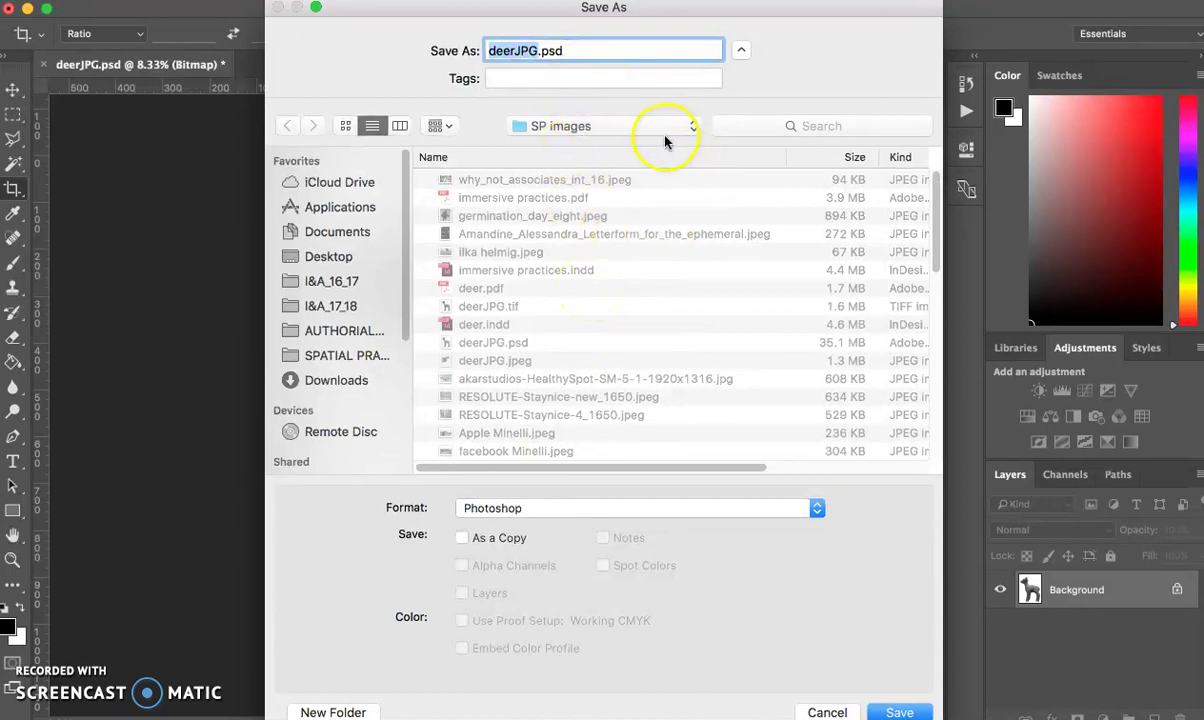
{"action": "left_click", "coordinate": [341, 259]}
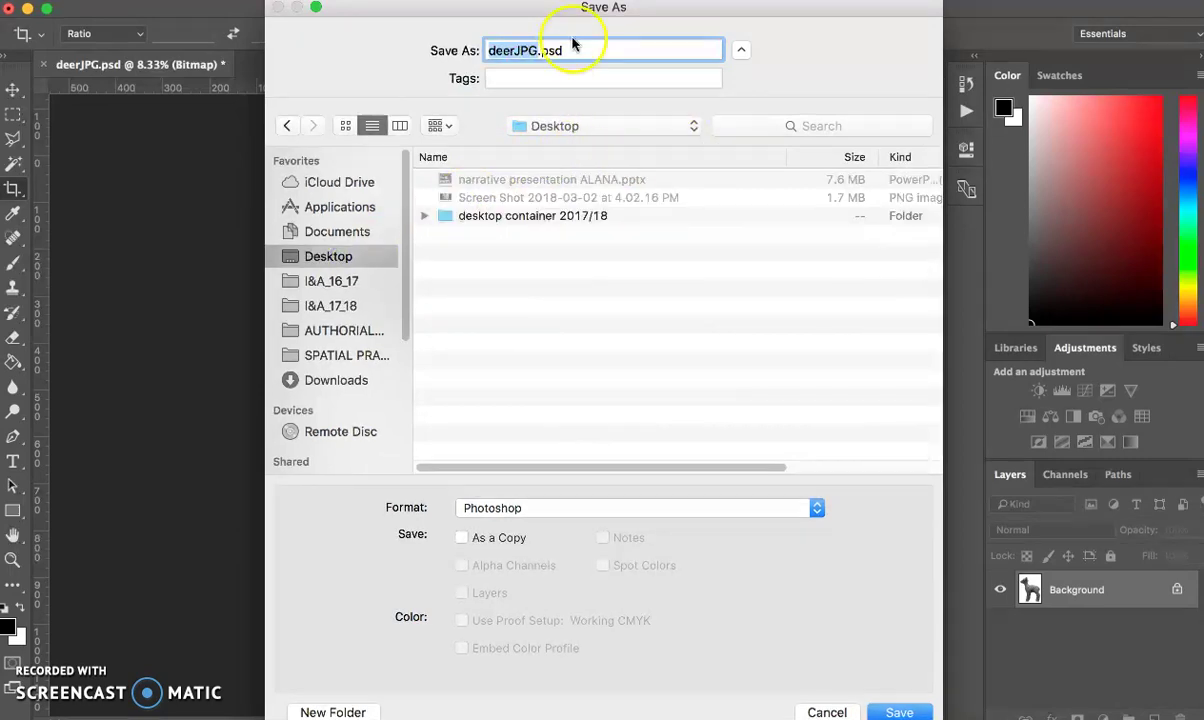
{"action": "left_click", "coordinate": [565, 510]}
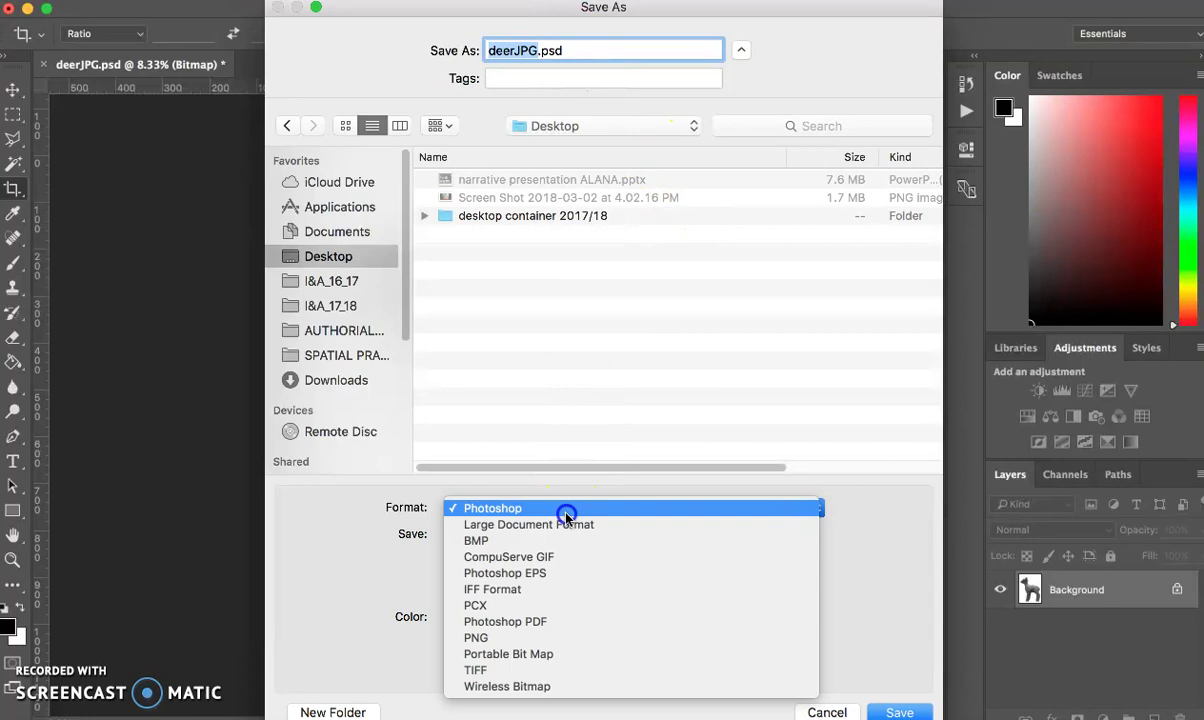
{"action": "left_click", "coordinate": [549, 664]}
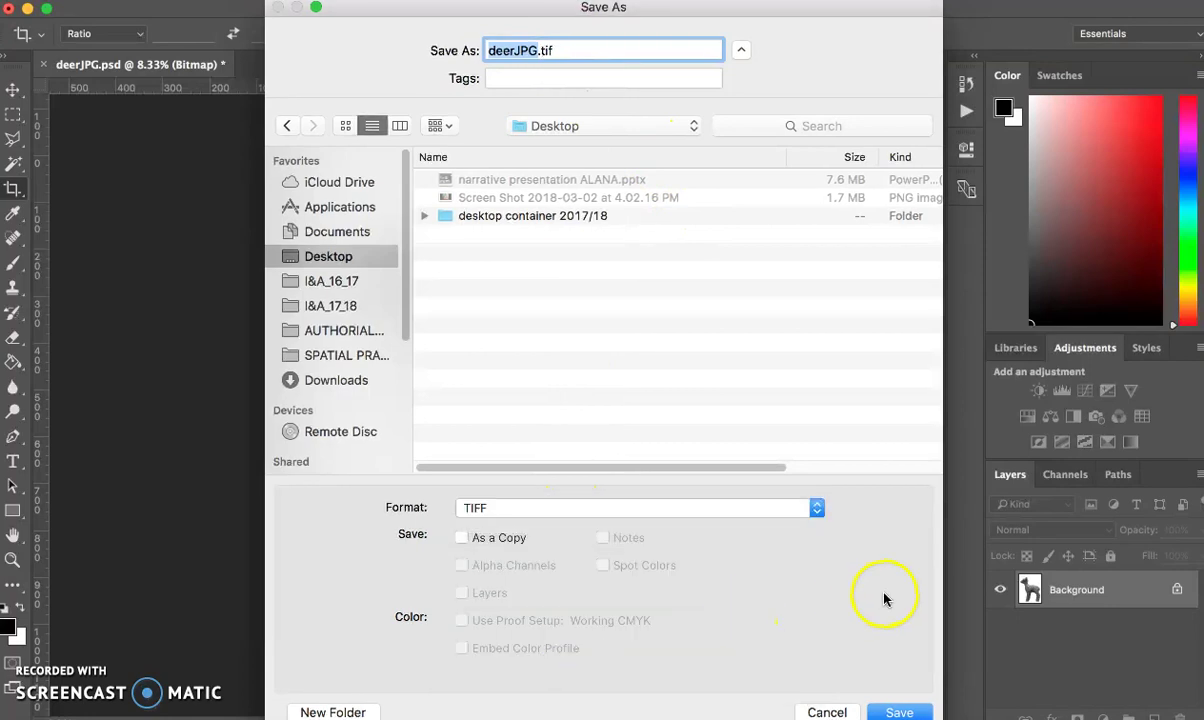
{"action": "left_click", "coordinate": [893, 712]}
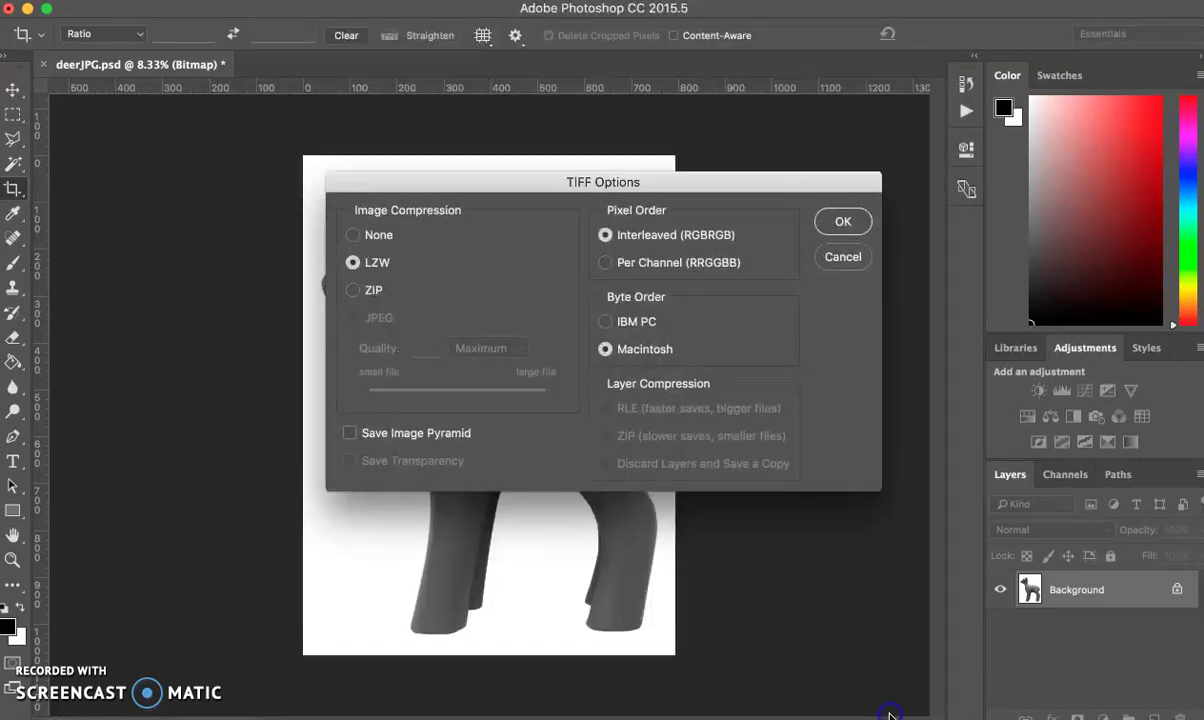
{"action": "left_click", "coordinate": [845, 221]}
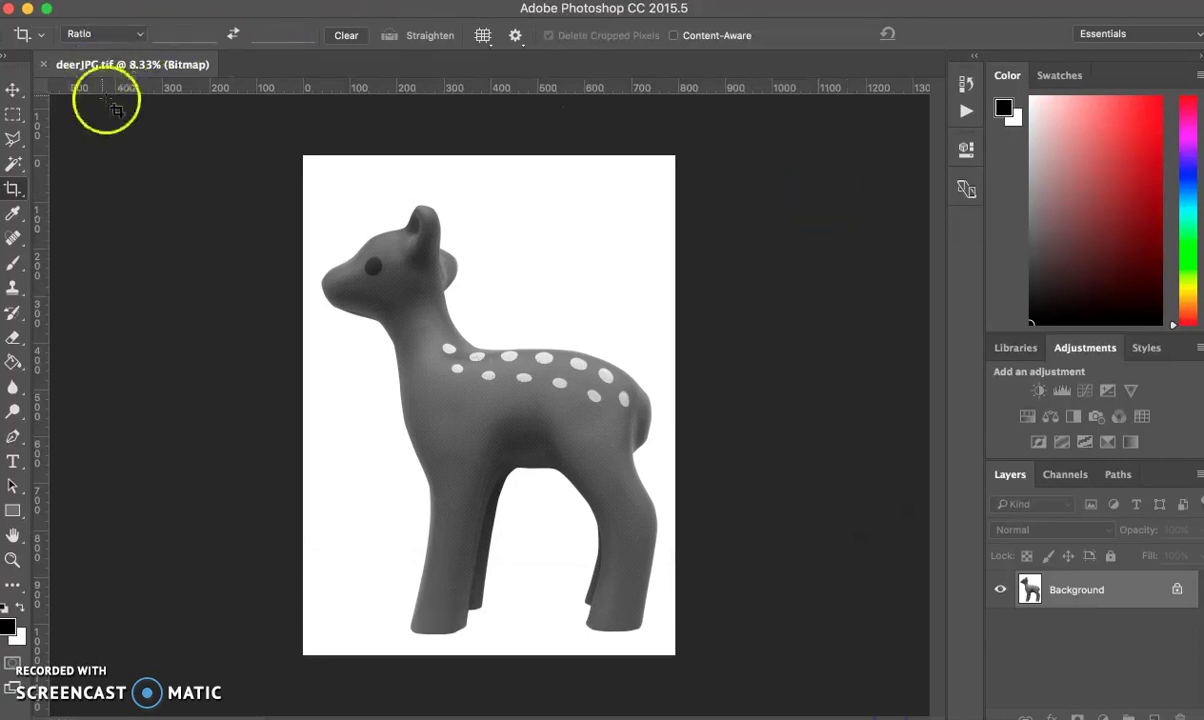
Step: Close the image, quit Photoshop and switch to InDesign's start screen
{"action": "left_click", "coordinate": [43, 64]}
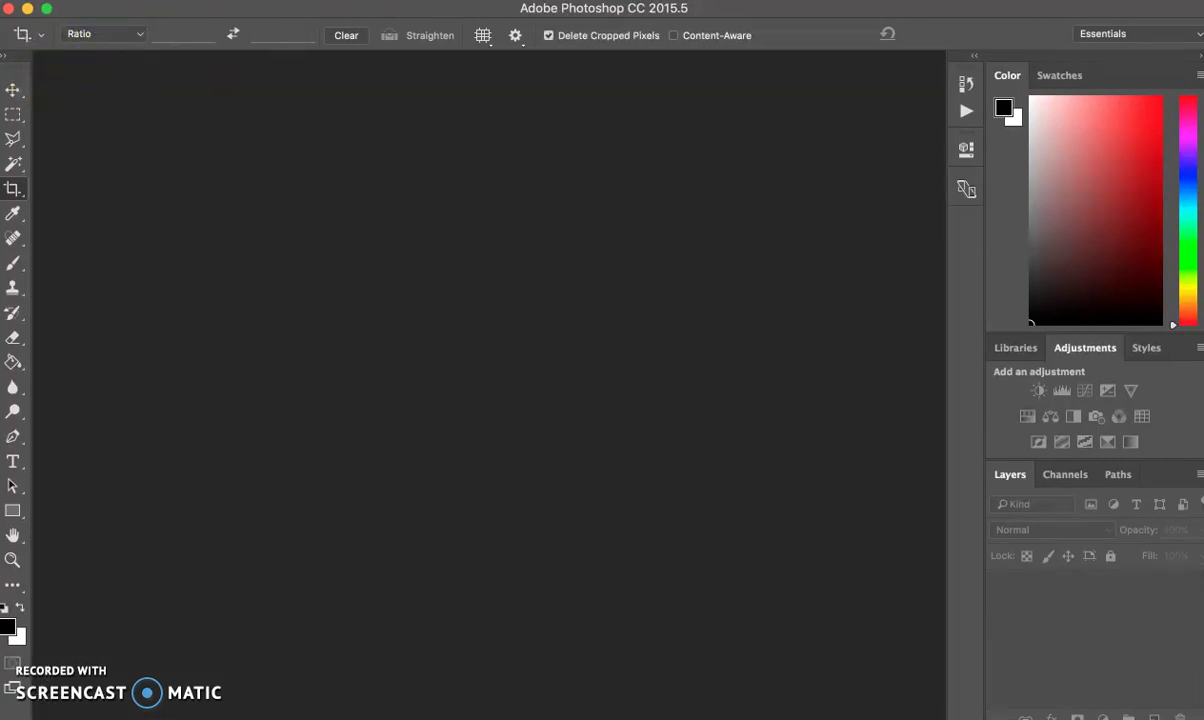
{"action": "left_click", "coordinate": [70, 2]}
{"action": "left_click", "coordinate": [107, 170]}
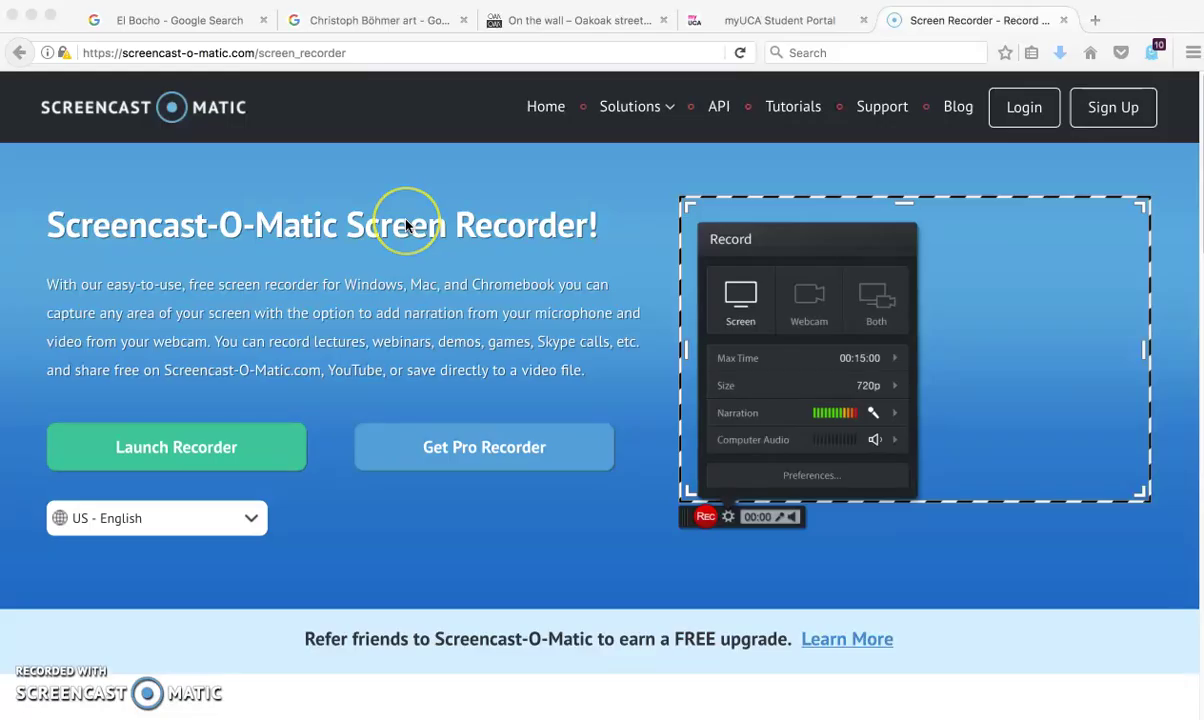
{"action": "key", "text": "super+Tab"}
{"action": "key", "text": "super+Tab"}
{"action": "key", "text": "super+Tab"}
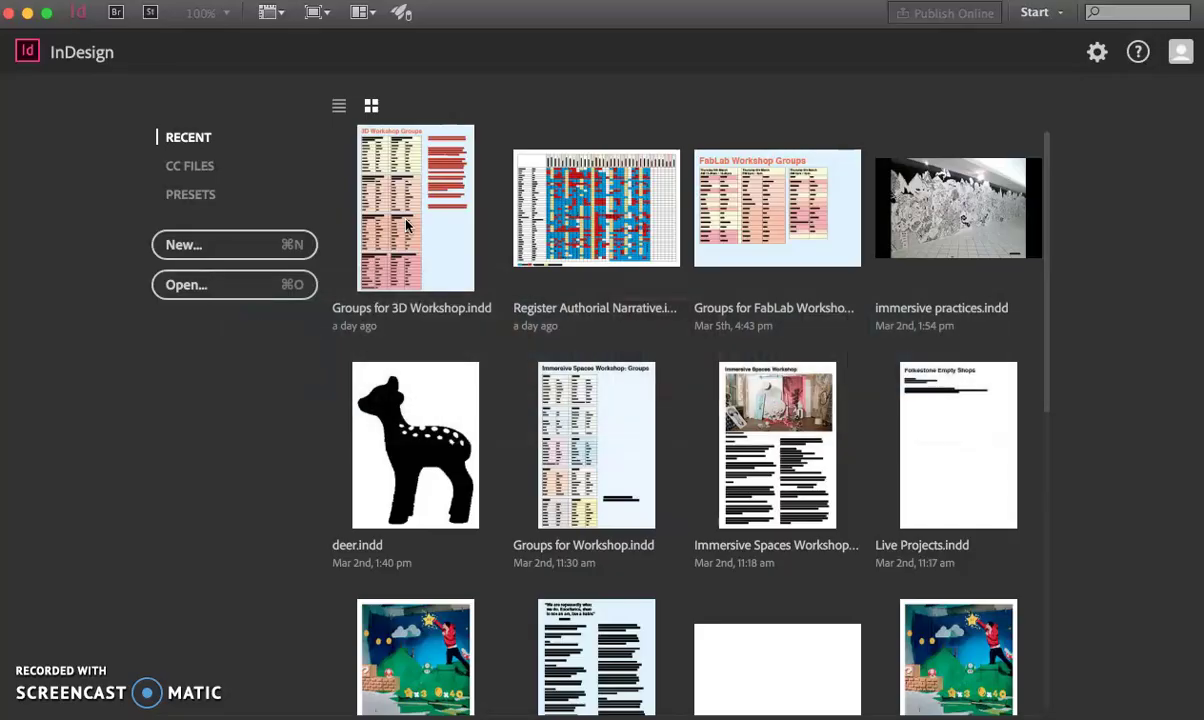
Step: Create a new InDesign document 32 in wide by 64 in tall with Facing Pages off
{"action": "left_click", "coordinate": [224, 244]}
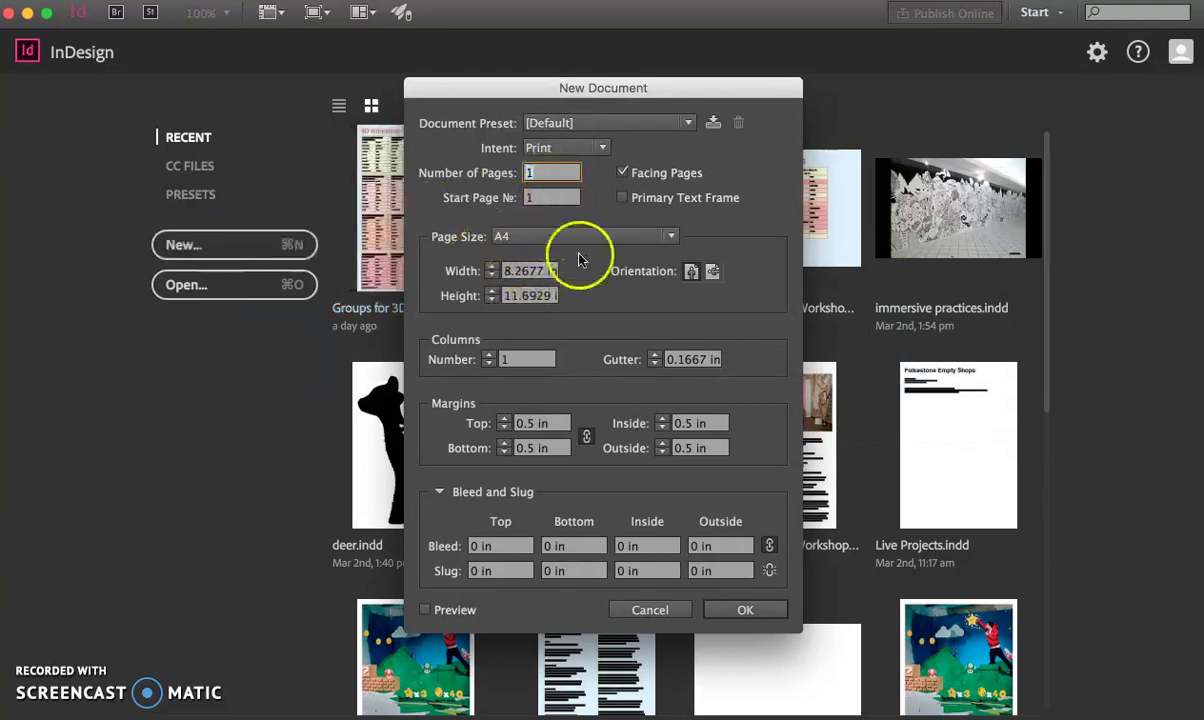
{"action": "left_click", "coordinate": [527, 271]}
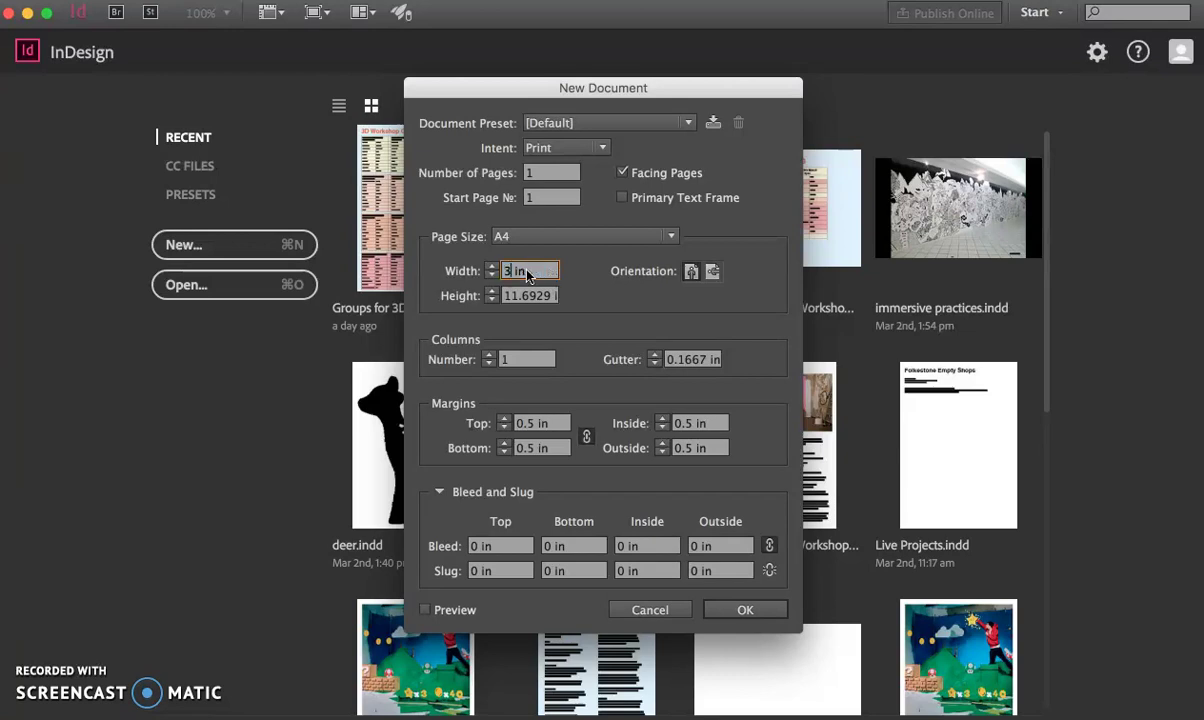
{"action": "key", "text": "Tab"}
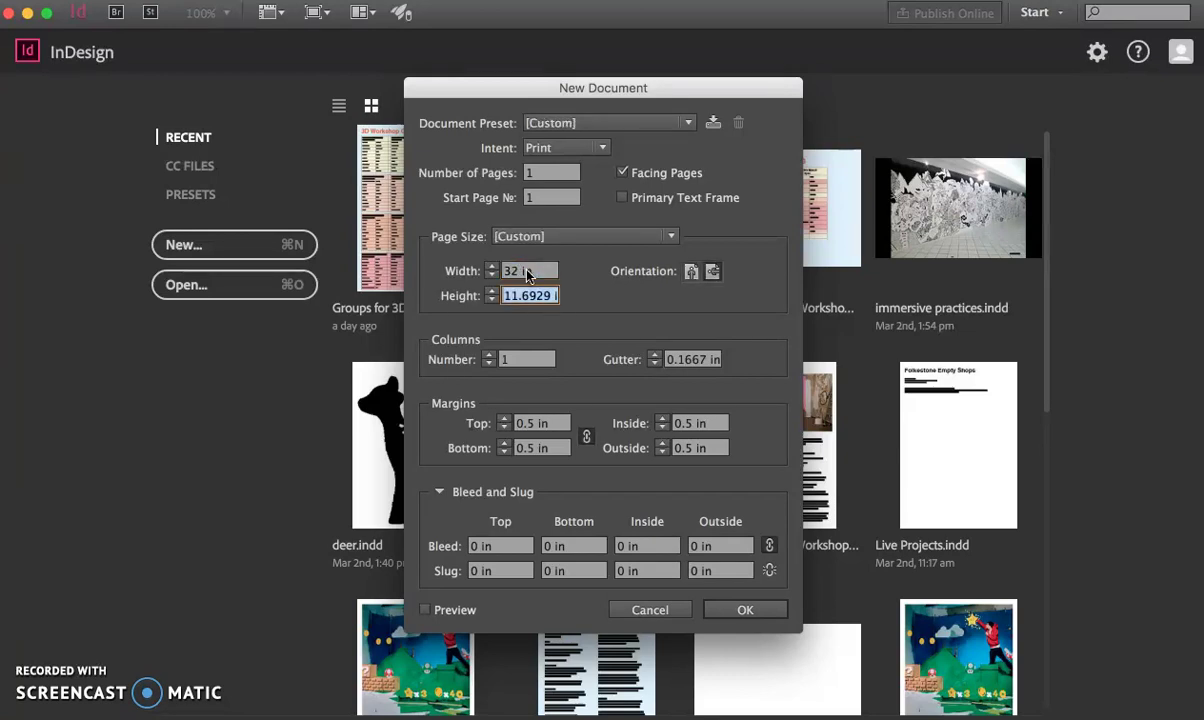
{"action": "left_click", "coordinate": [567, 321]}
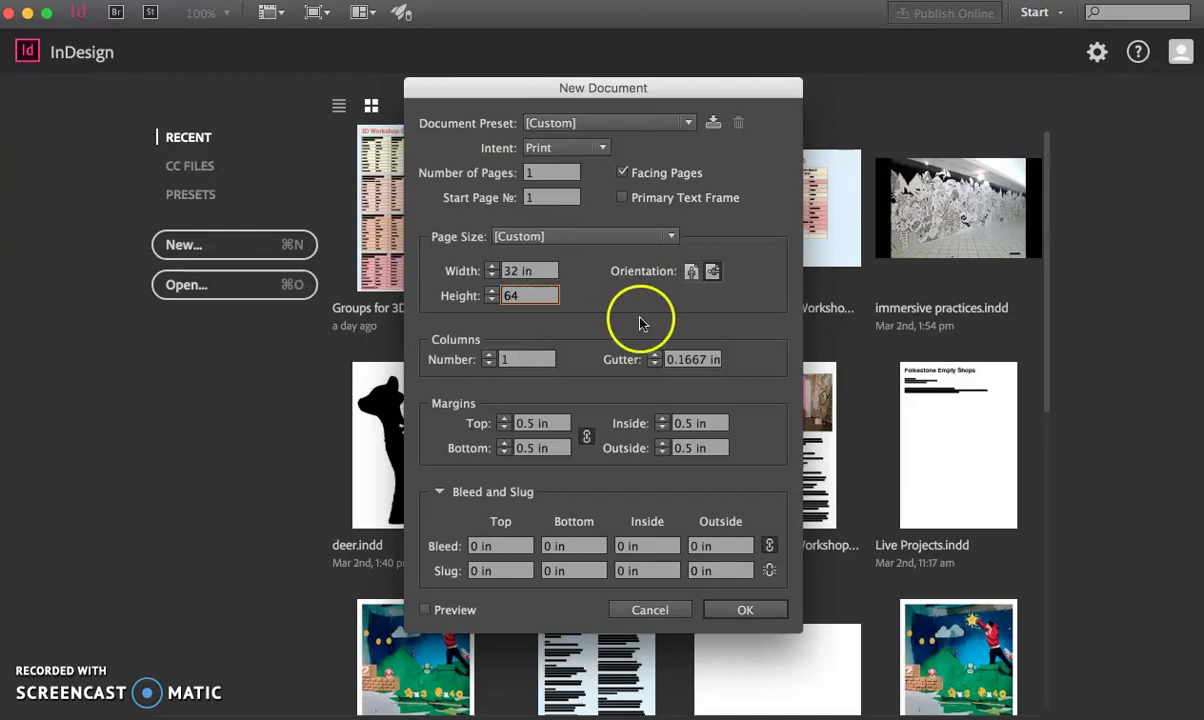
{"action": "left_click", "coordinate": [622, 172]}
{"action": "left_click", "coordinate": [746, 612]}
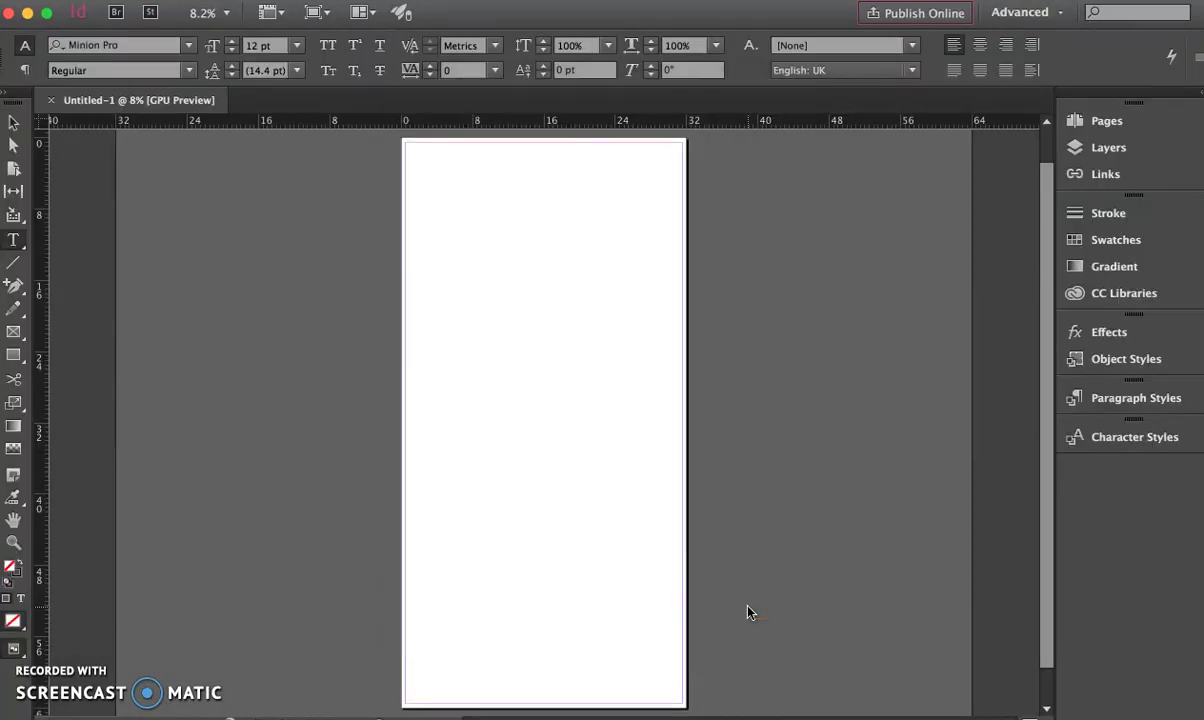
Step: Place deerJPG.tif from the Desktop onto the page
{"action": "left_click", "coordinate": [160, 0]}
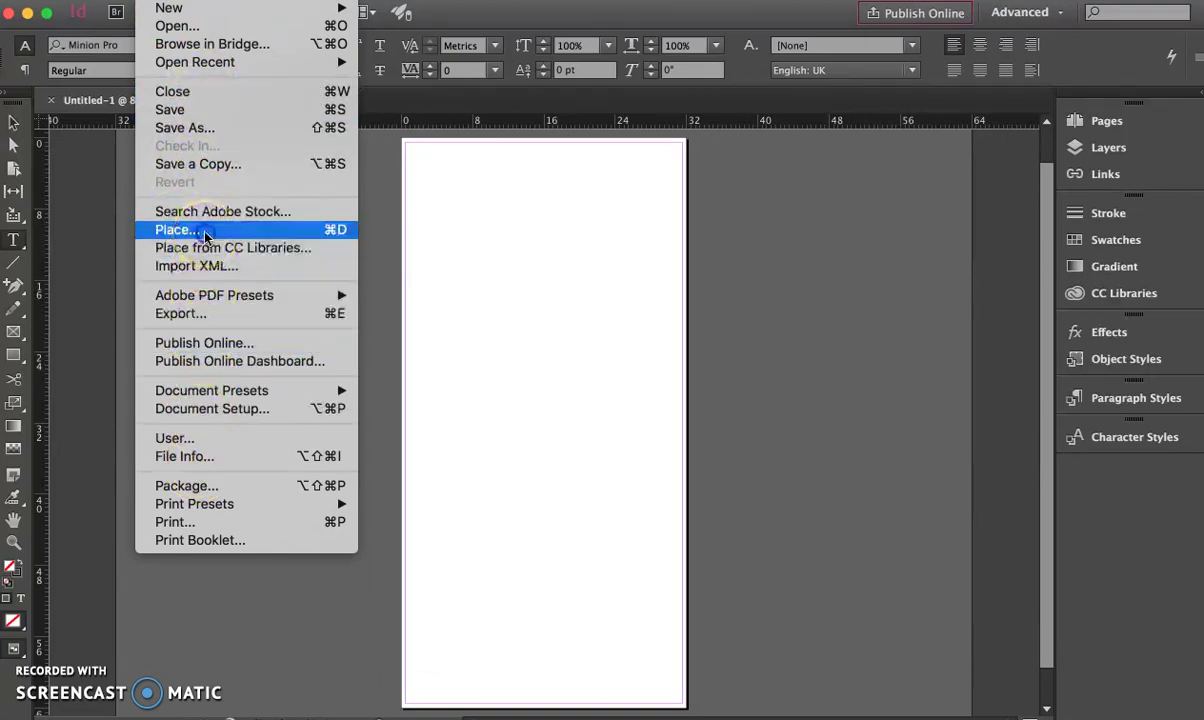
{"action": "left_click", "coordinate": [379, 196]}
{"action": "key", "text": "super+d"}
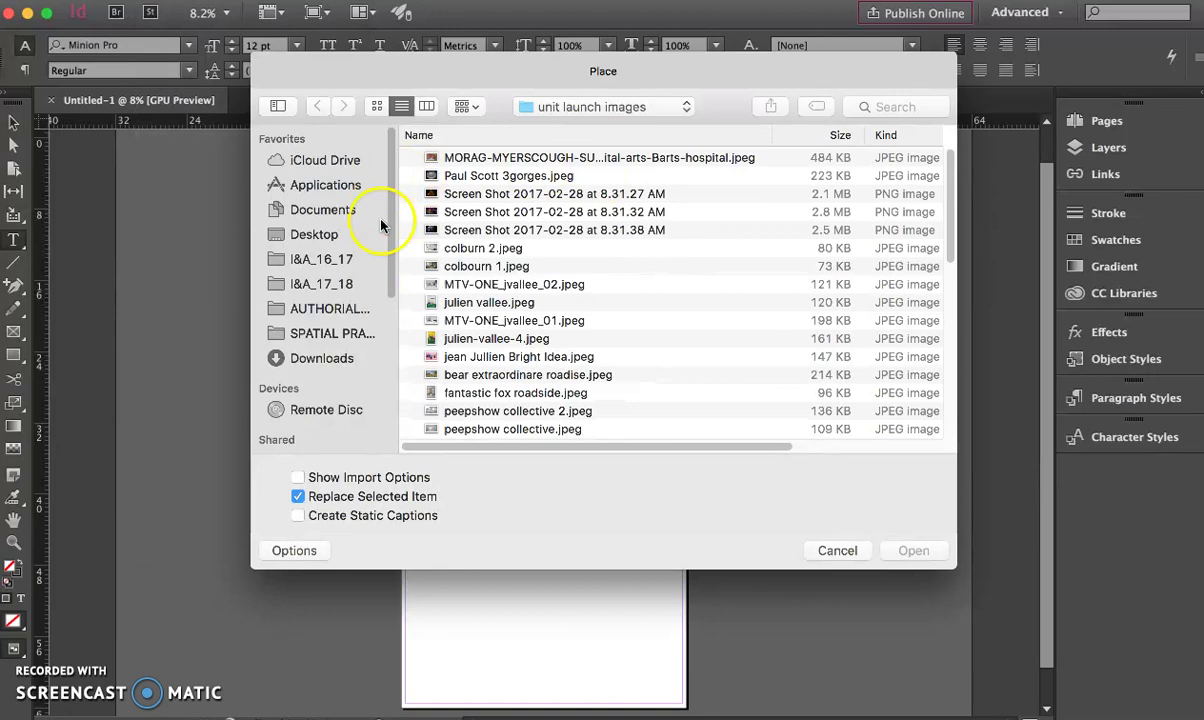
{"action": "left_click", "coordinate": [350, 239]}
{"action": "left_click", "coordinate": [492, 160]}
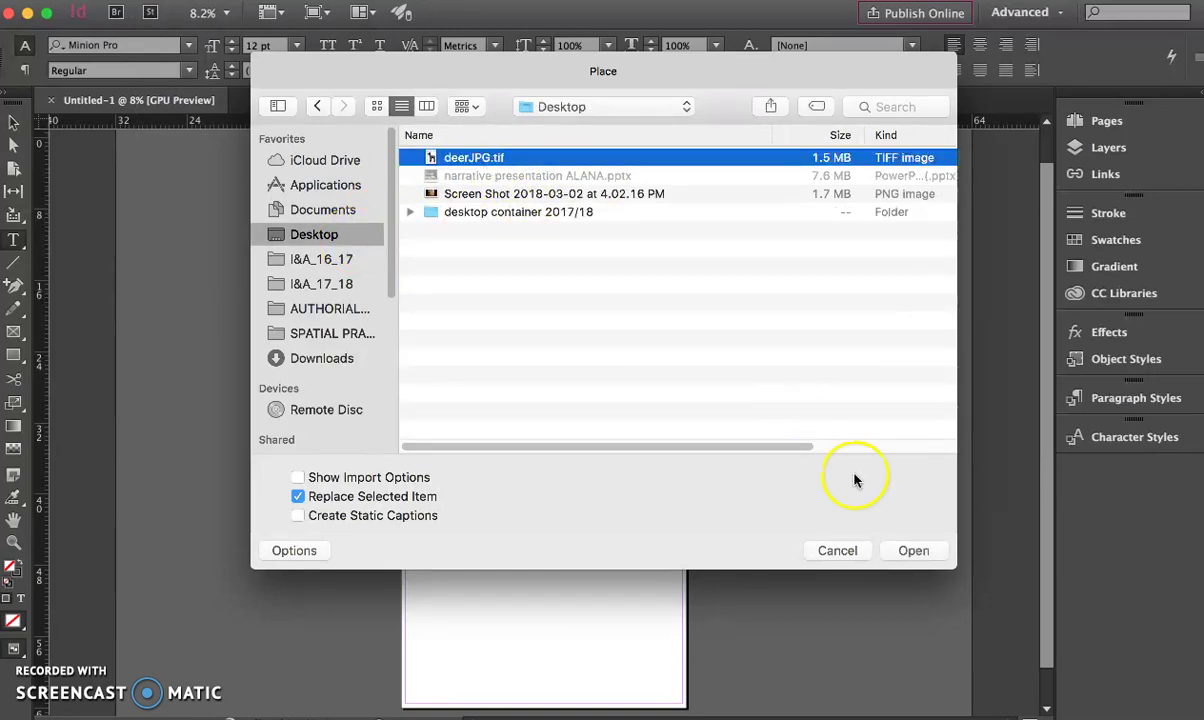
{"action": "left_click", "coordinate": [912, 551]}
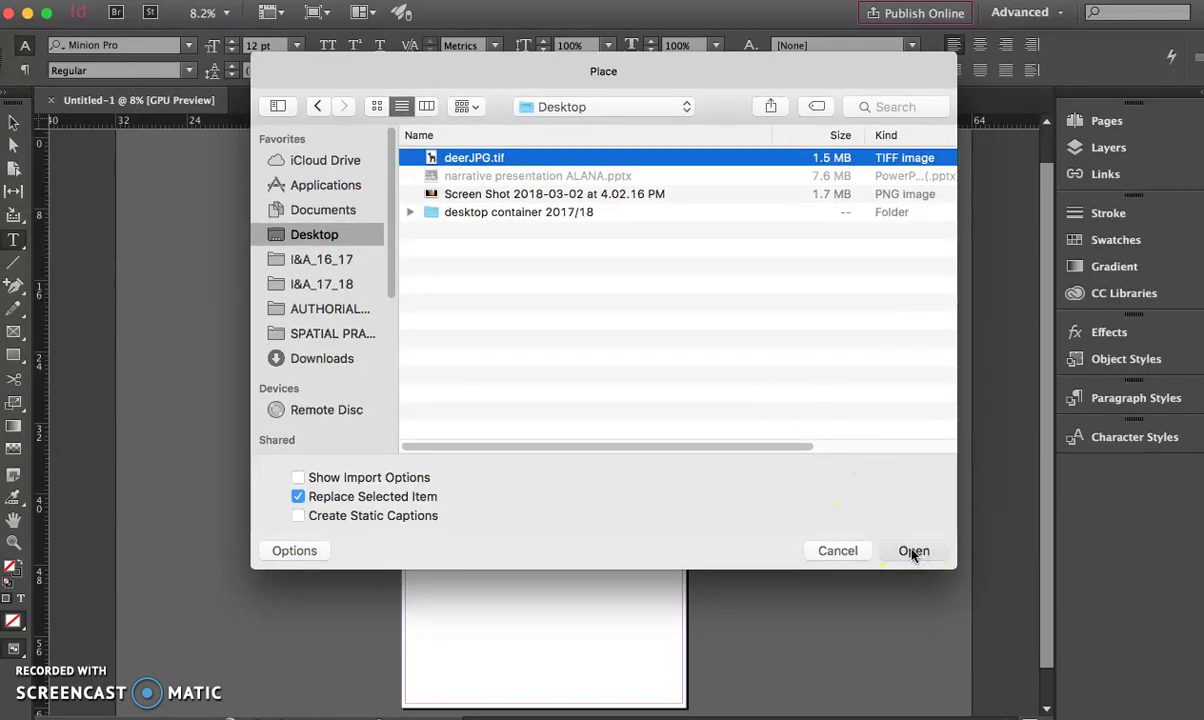
{"action": "left_click", "coordinate": [913, 551]}
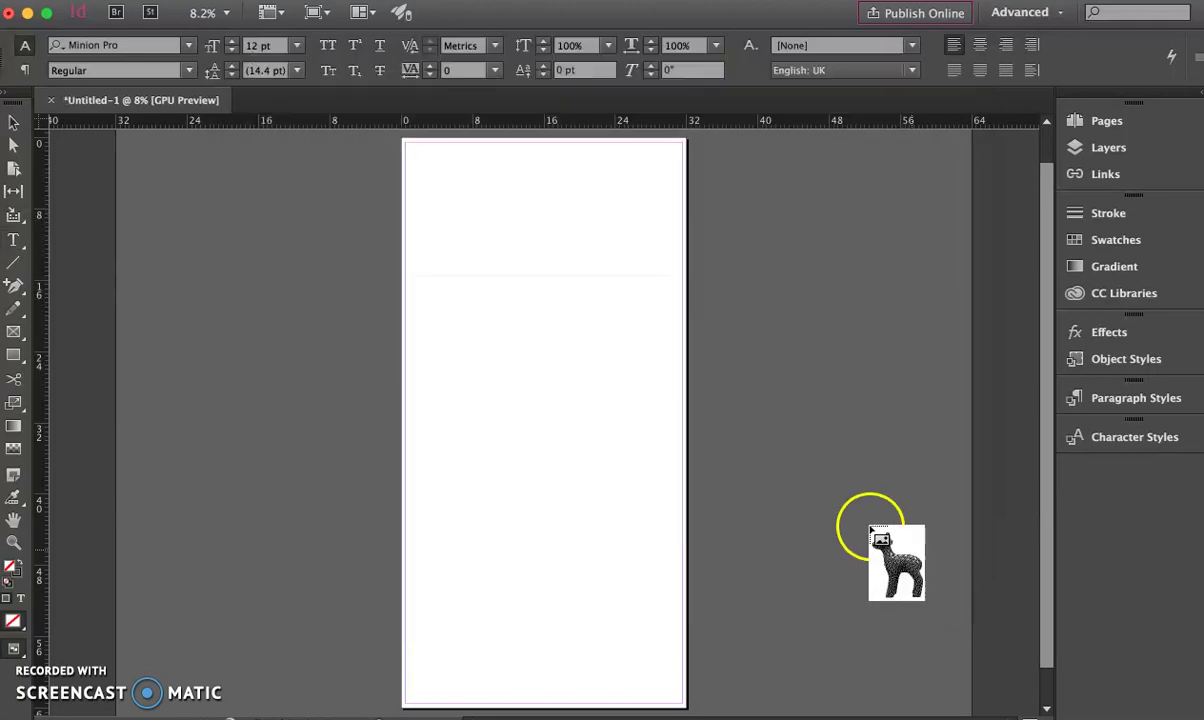
{"action": "left_click", "coordinate": [475, 311]}
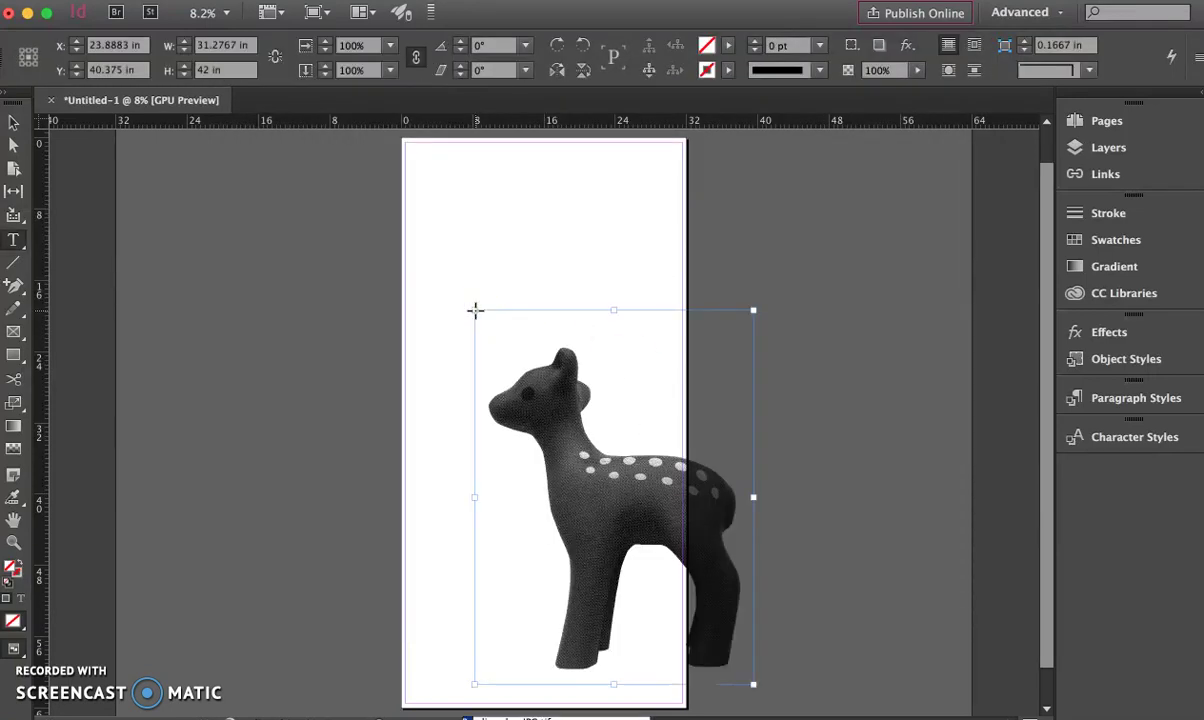
Step: Reposition the 31.2767 × 42 in deer frame to X 15.8617, Y 32 in
{"action": "left_click_drag", "start_coordinate": [508, 340], "coordinate": [477, 380]}
{"action": "left_click", "coordinate": [13, 122]}
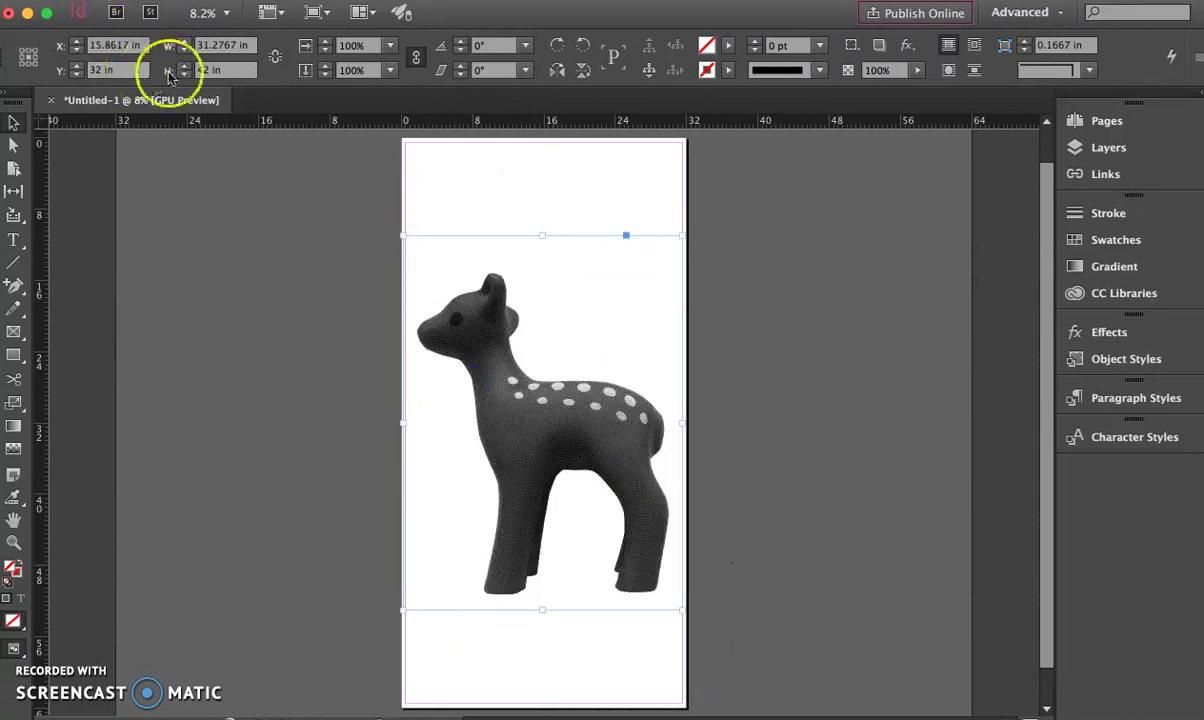
{"action": "left_click", "coordinate": [150, 0]}
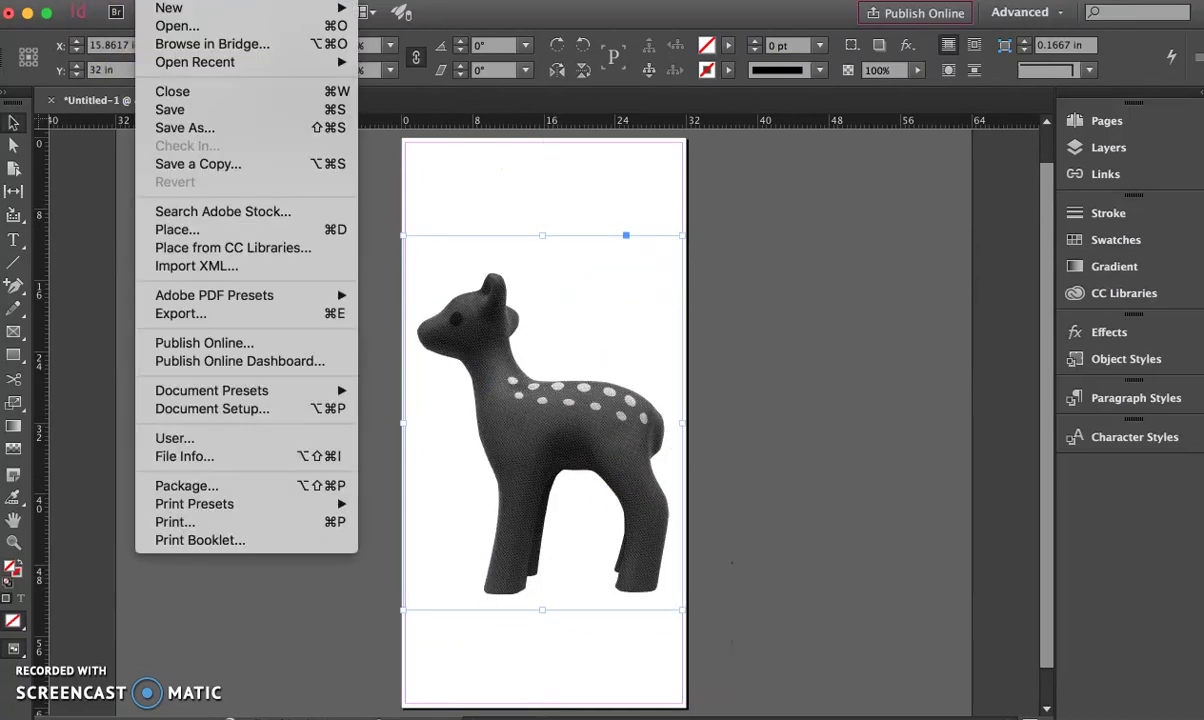
Step: Change the page height to 48 in in Document Setup, keeping the 32 in width
{"action": "left_click", "coordinate": [215, 408]}
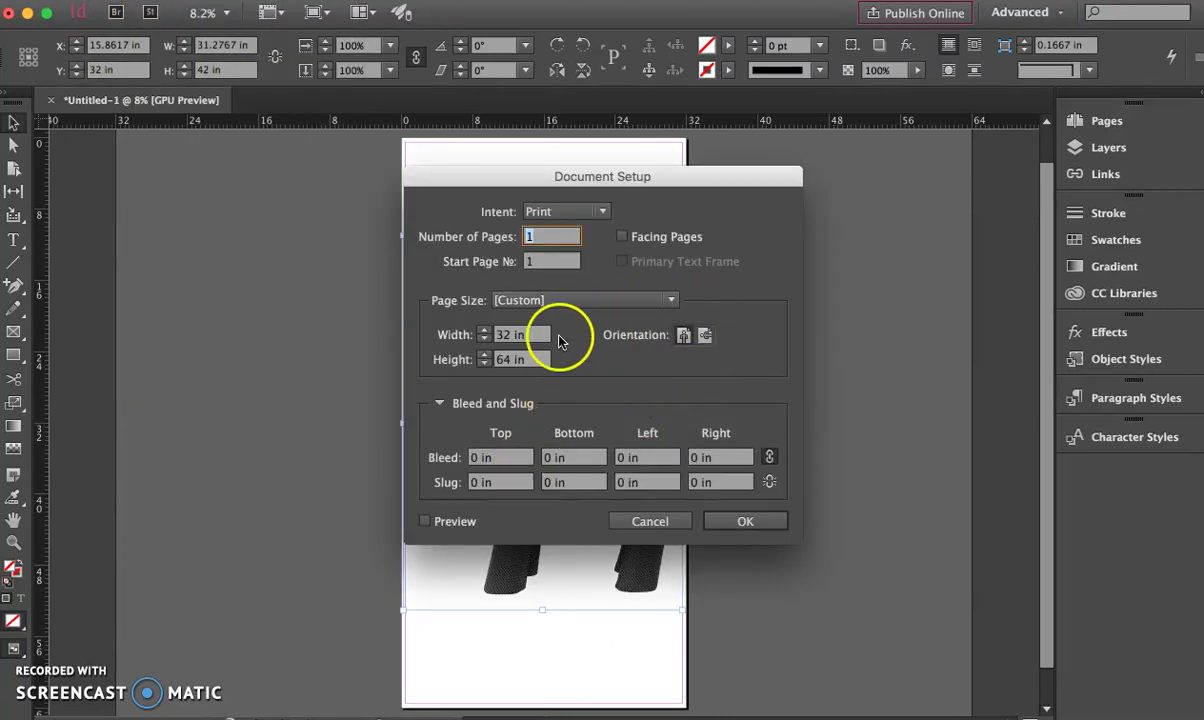
{"action": "left_click", "coordinate": [506, 360]}
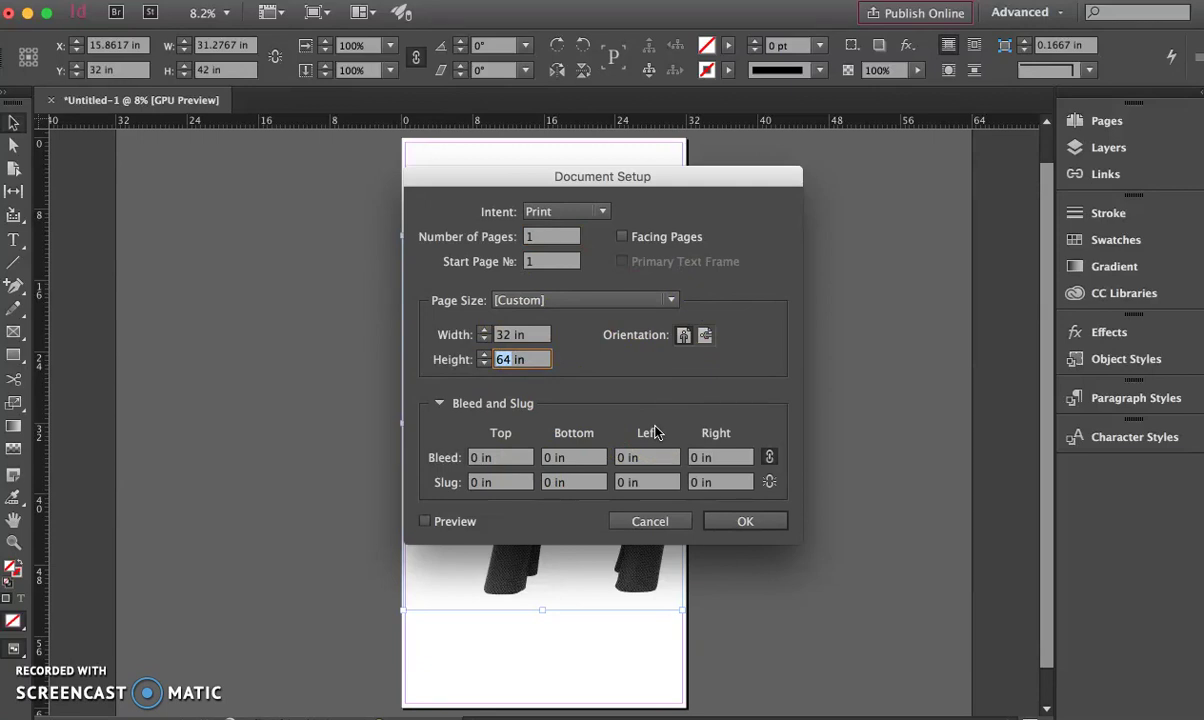
{"action": "left_click", "coordinate": [746, 521]}
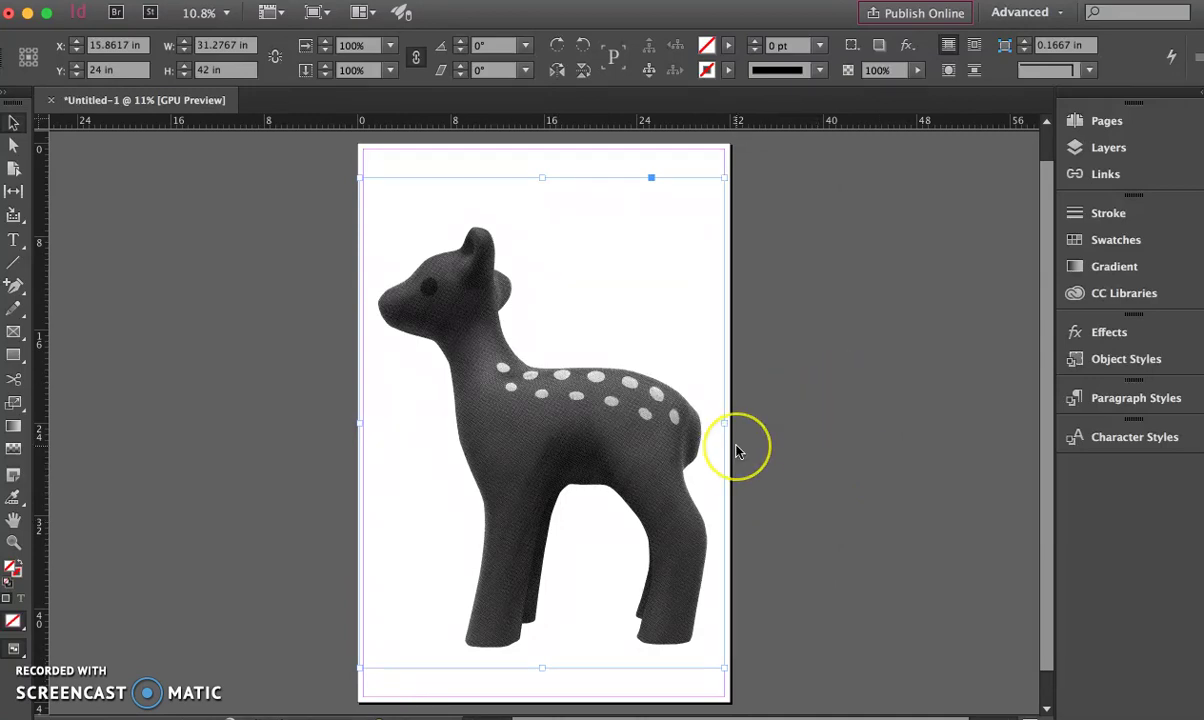
Step: Save the InDesign document as deerJPG on the Desktop
{"action": "key", "text": "super+s"}
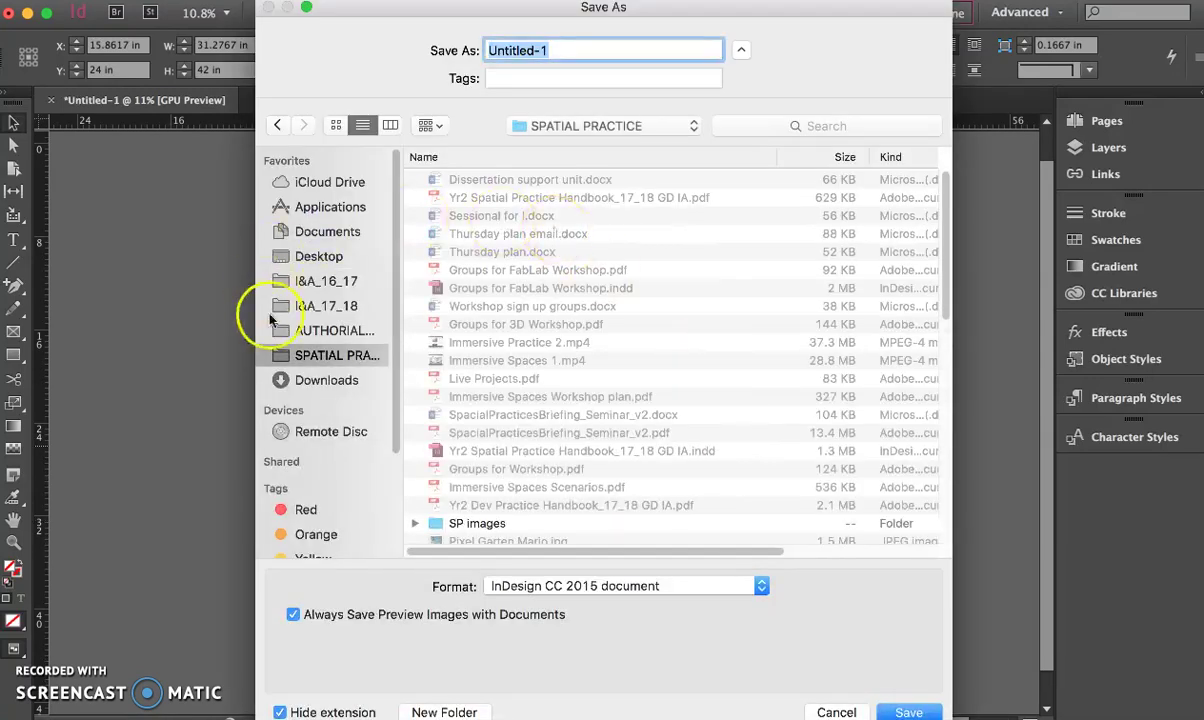
{"action": "left_click", "coordinate": [318, 256]}
{"action": "left_click", "coordinate": [470, 179]}
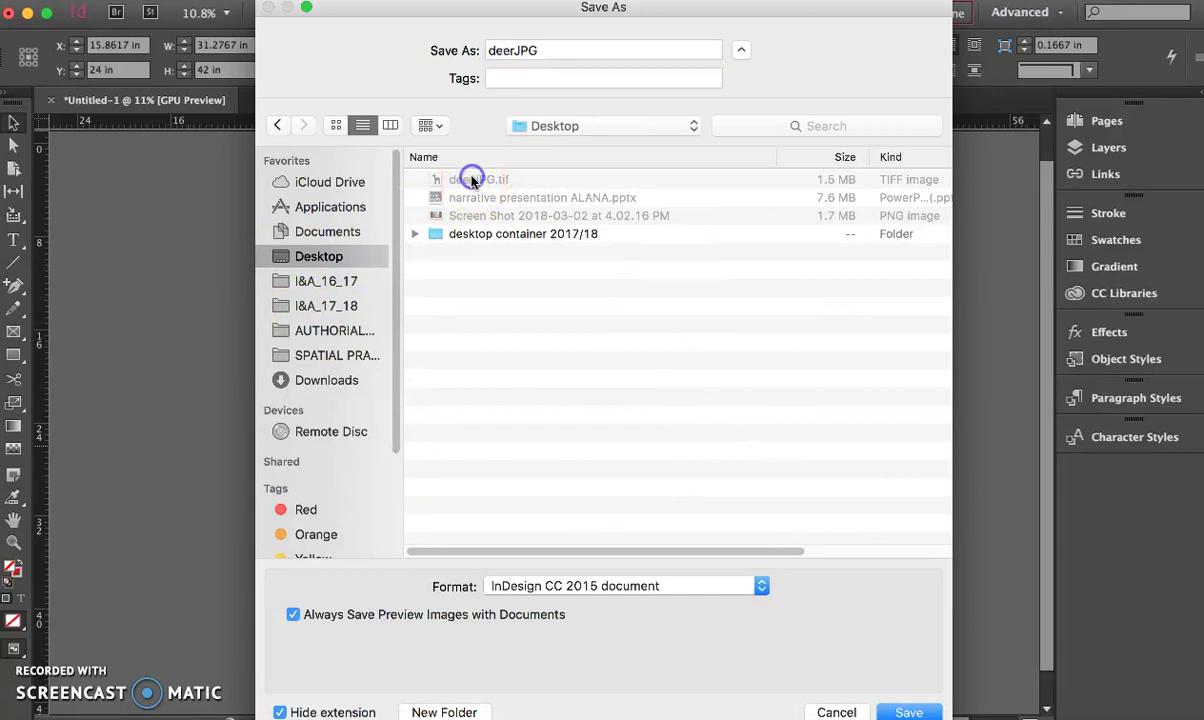
{"action": "left_click", "coordinate": [892, 714]}
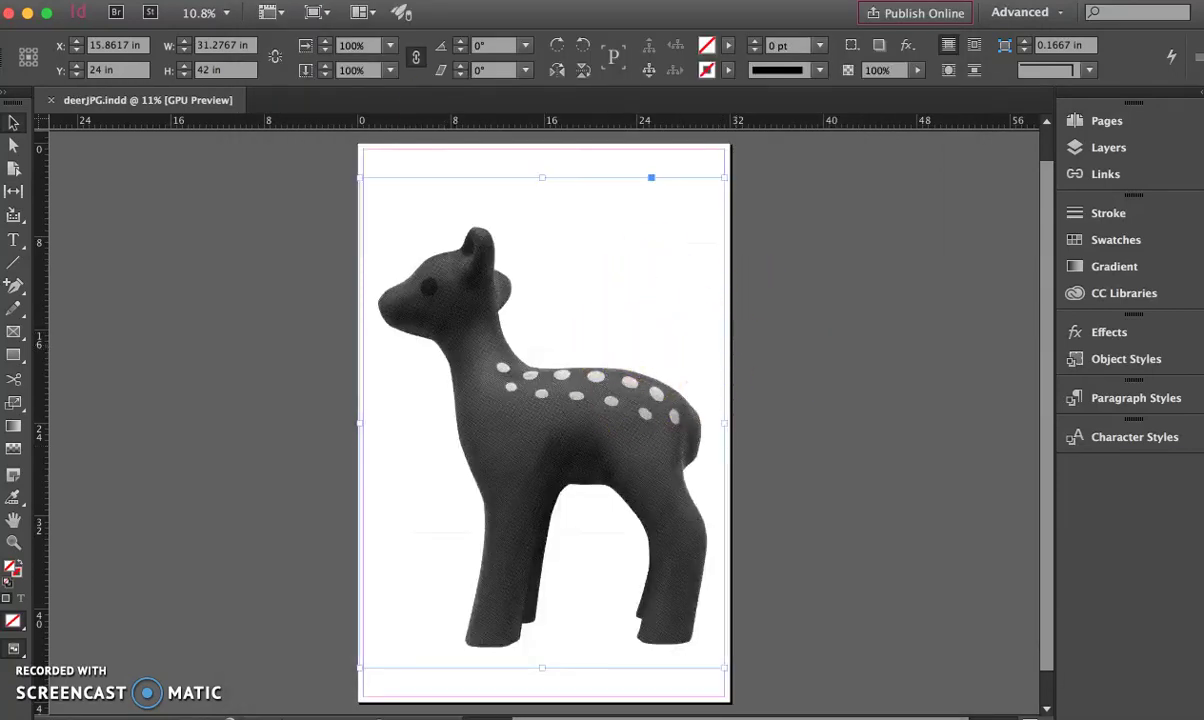
Step: Export the layout as deerJPG.pdf using the Adobe PDF (Print) format
{"action": "left_click", "coordinate": [155, 0]}
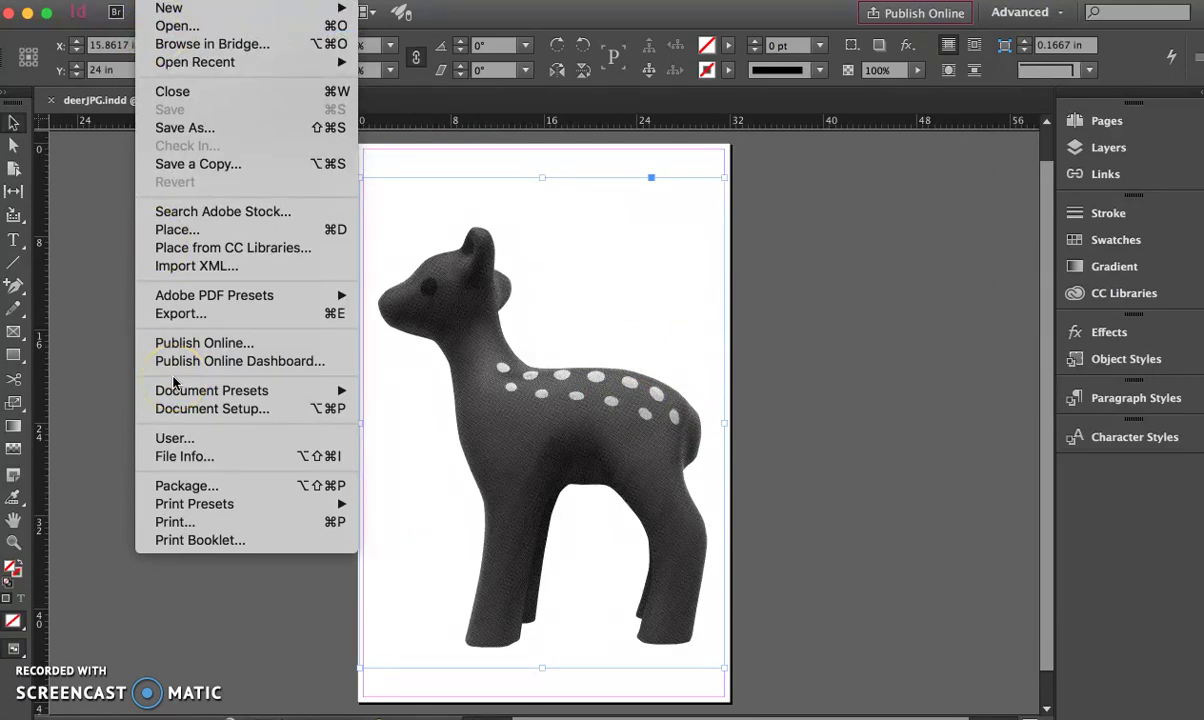
{"action": "left_click", "coordinate": [190, 313]}
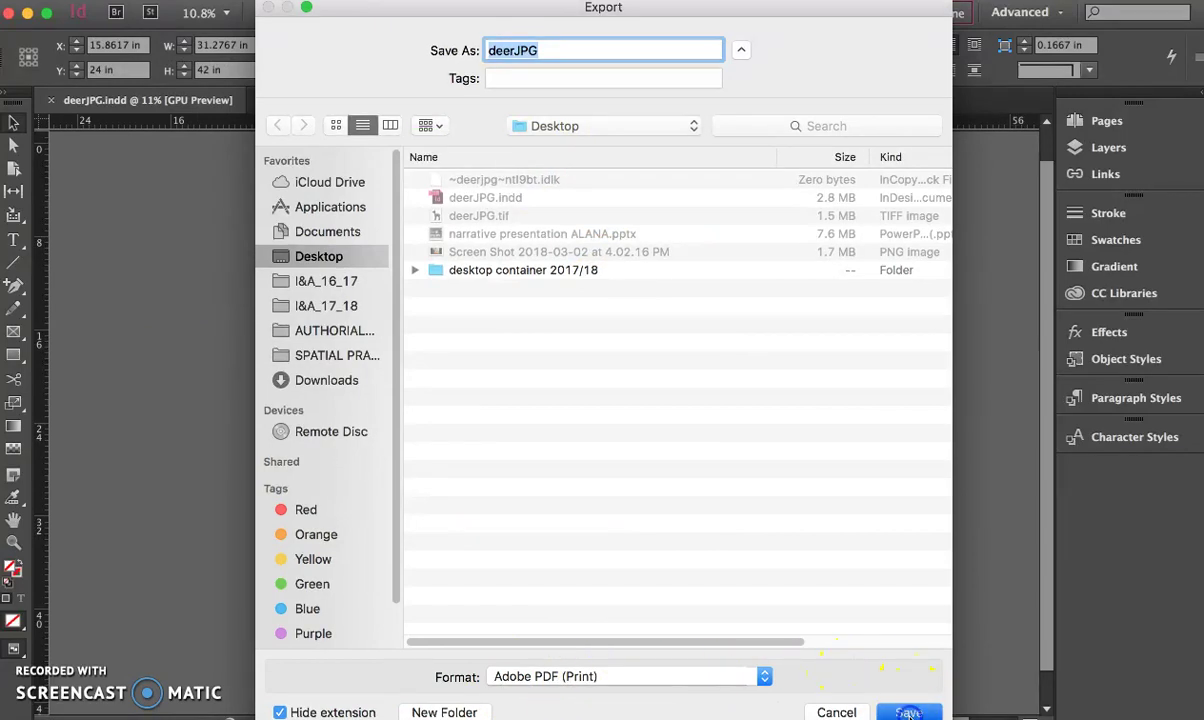
{"action": "left_click", "coordinate": [909, 712]}
{"action": "left_click", "coordinate": [876, 609]}
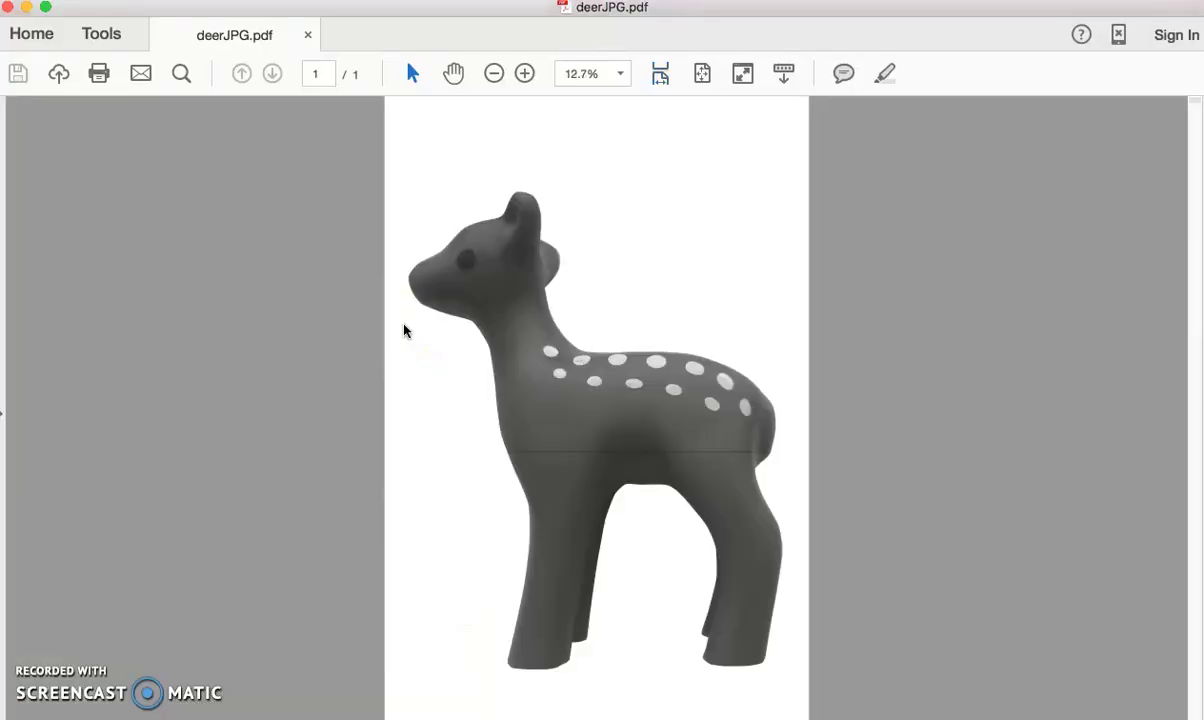
Step: Open Print for deerJPG.pdf, choose Poster with a 200% tile scale and Landscape orientation
{"action": "left_click", "coordinate": [337, 185]}
{"action": "left_click", "coordinate": [160, 0]}
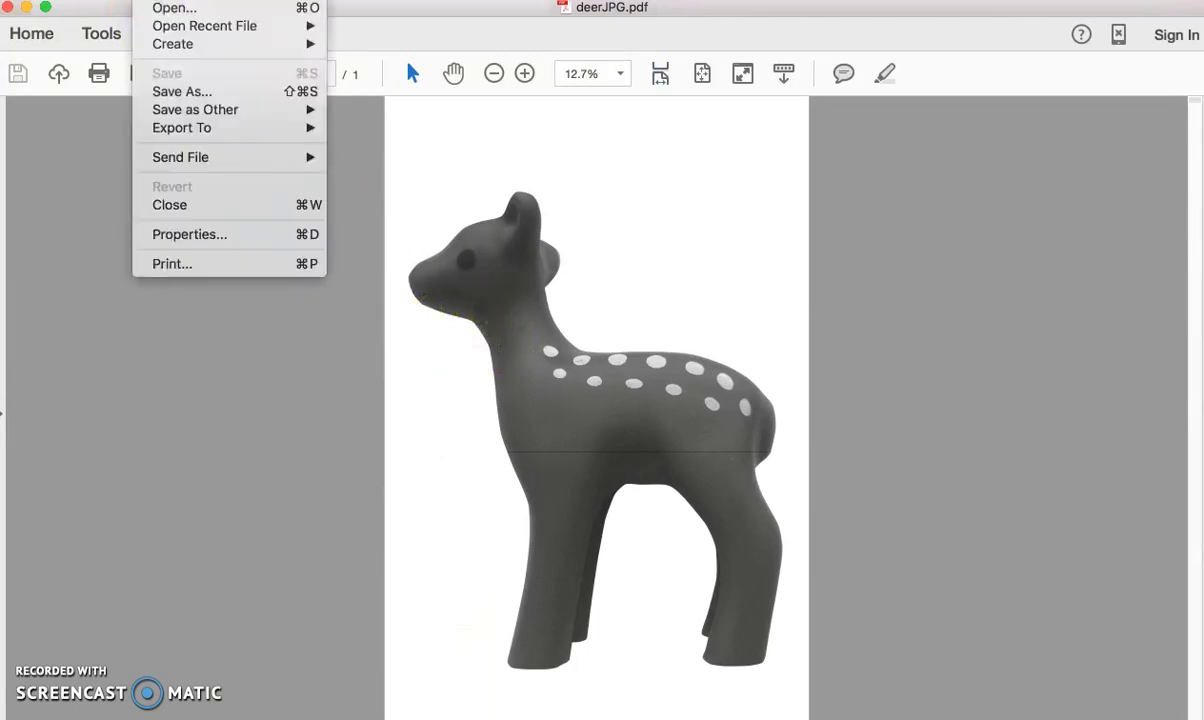
{"action": "left_click", "coordinate": [172, 263]}
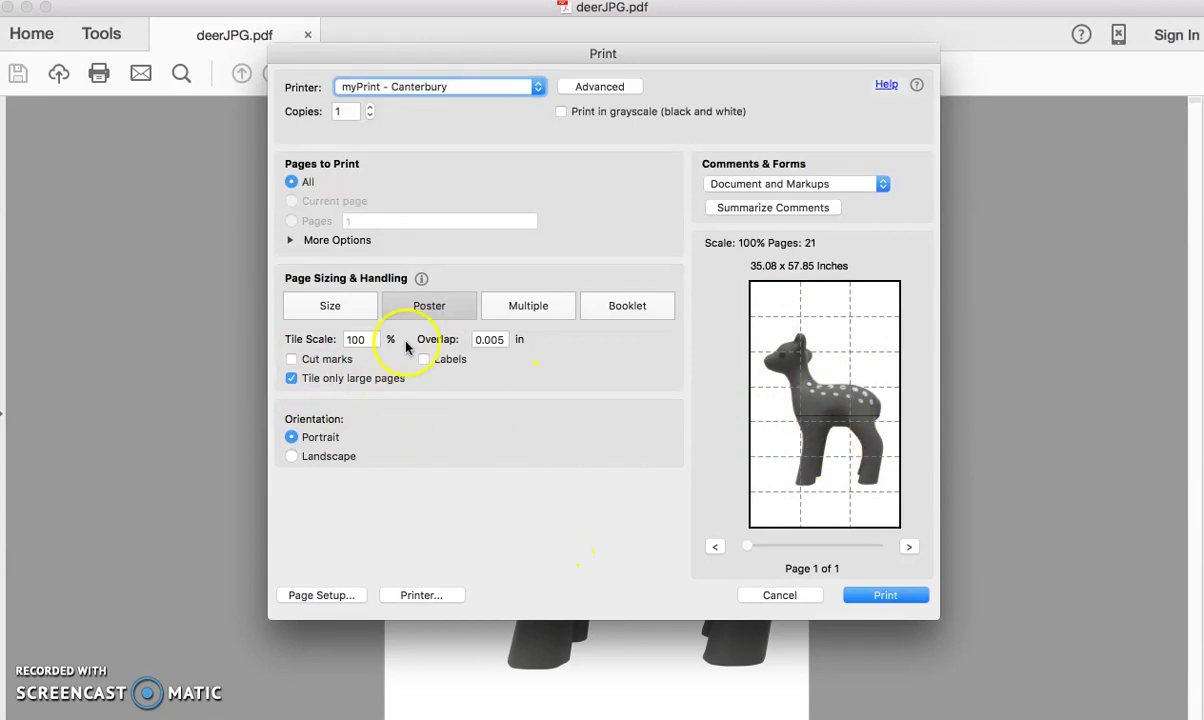
{"action": "double_click", "coordinate": [357, 340]}
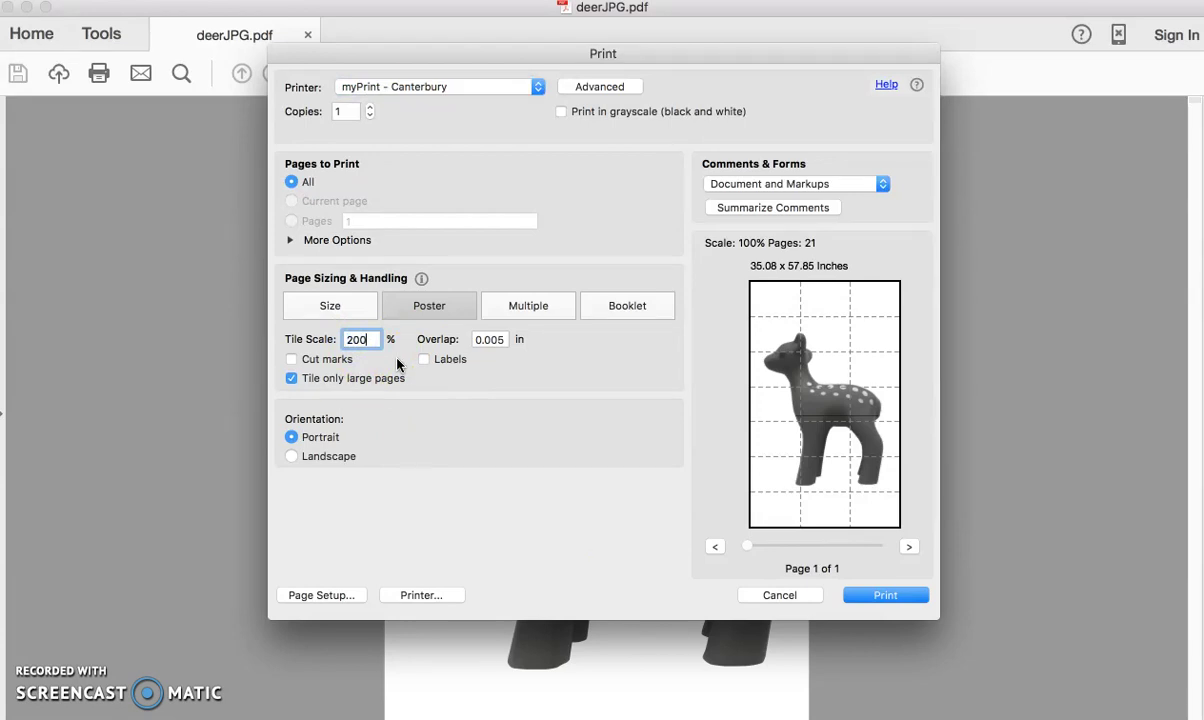
{"action": "key", "text": "Tab"}
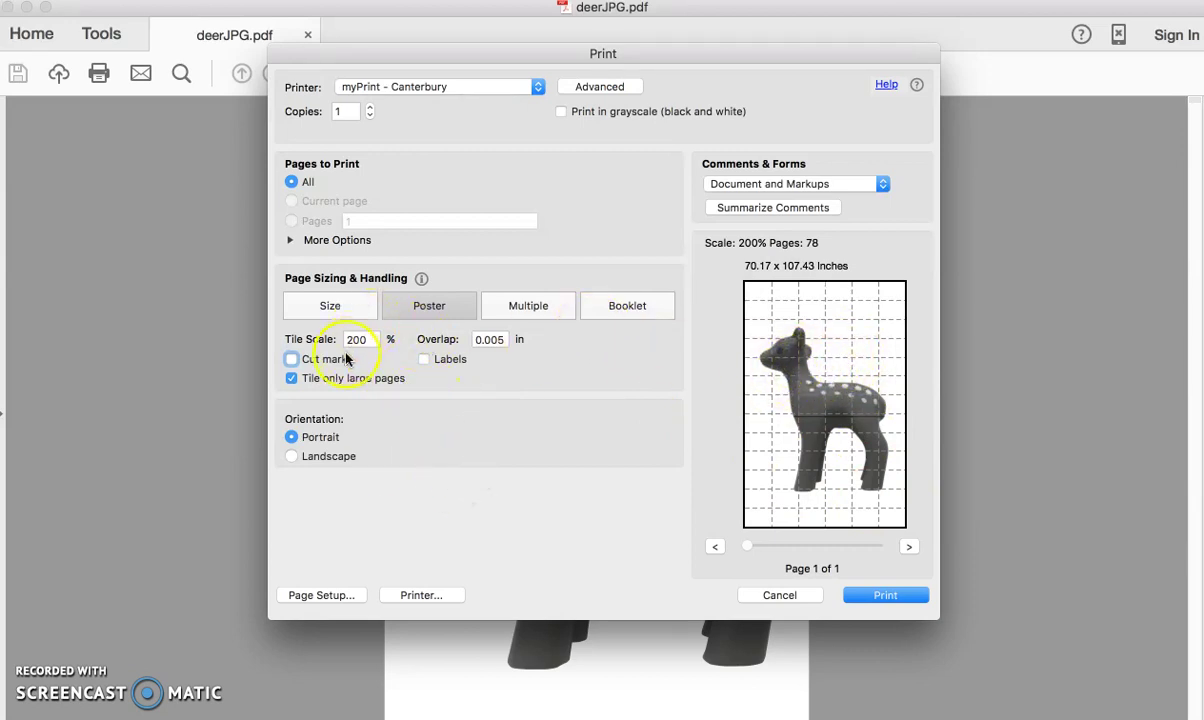
{"action": "left_click", "coordinate": [291, 456]}
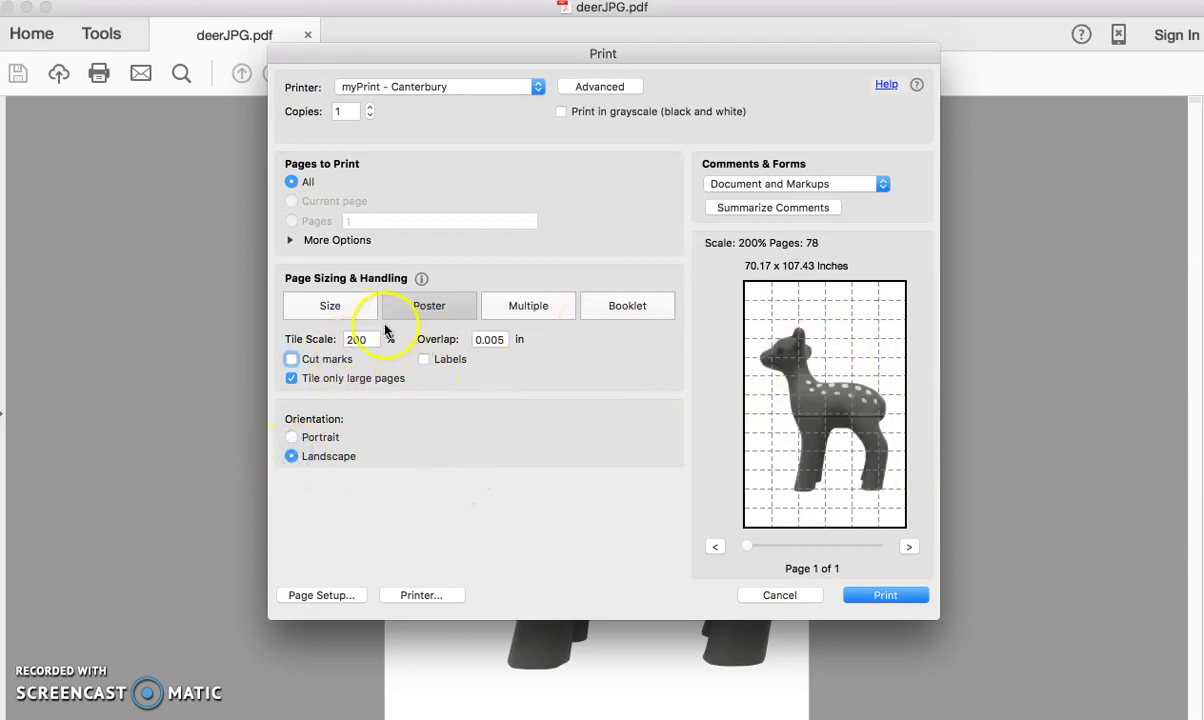
Step: Adjust the poster tile scale from 150% to 120% (30 pages) and print
{"action": "double_click", "coordinate": [358, 339]}
{"action": "type", "text": "1"}
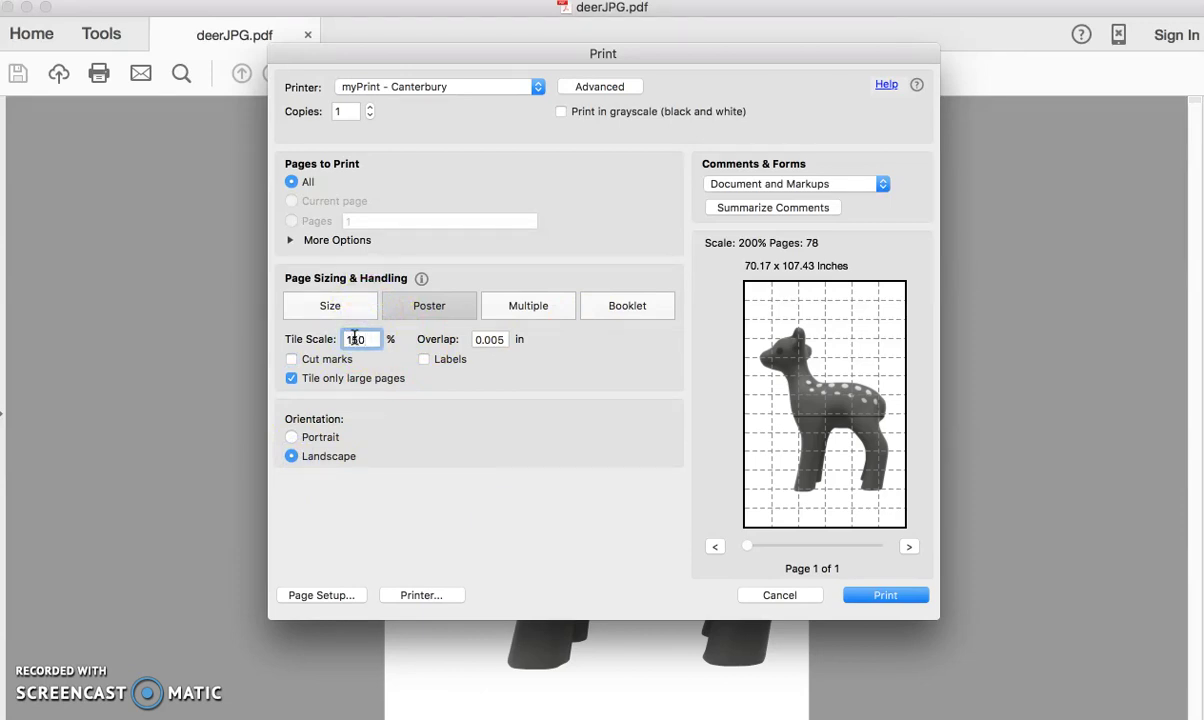
{"action": "key", "text": "Tab"}
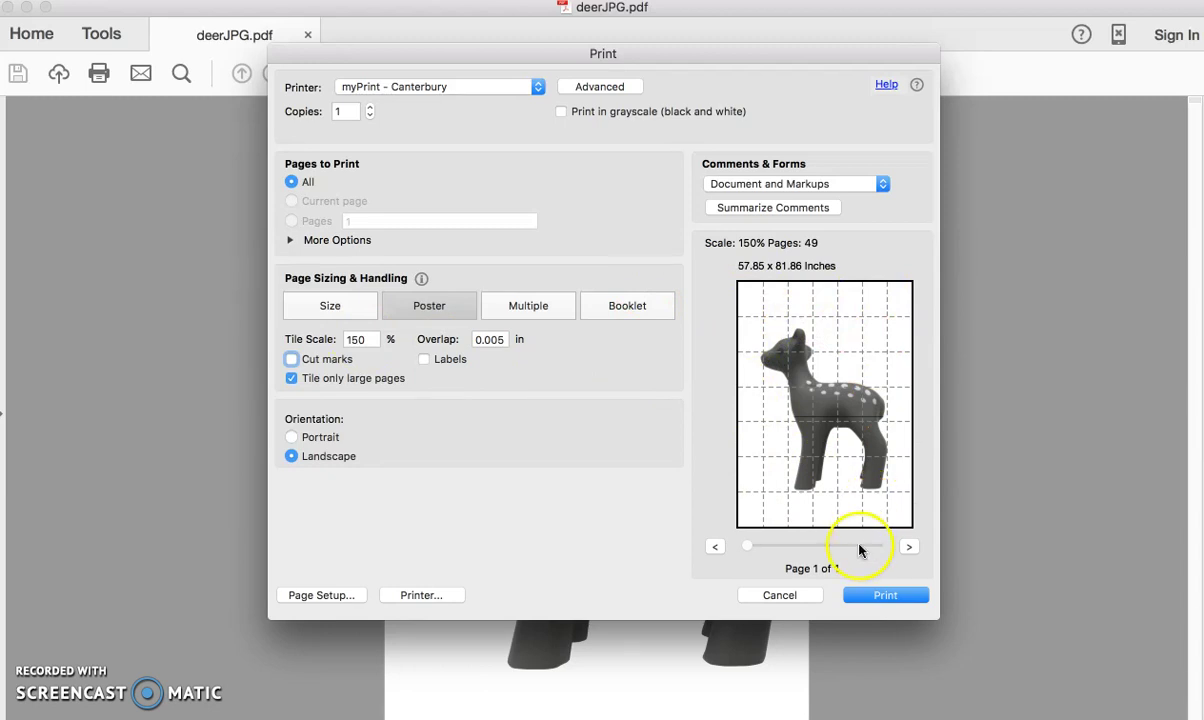
{"action": "left_click", "coordinate": [355, 340]}
{"action": "type", "text": "1"}
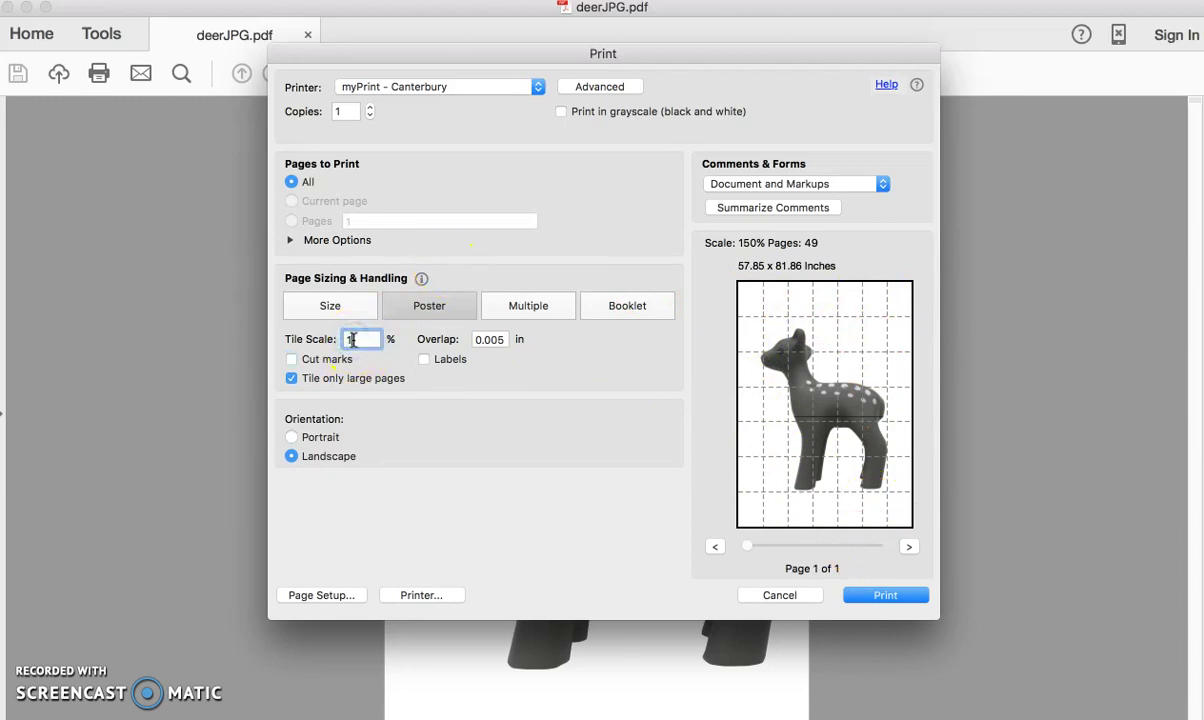
{"action": "type", "text": "20"}
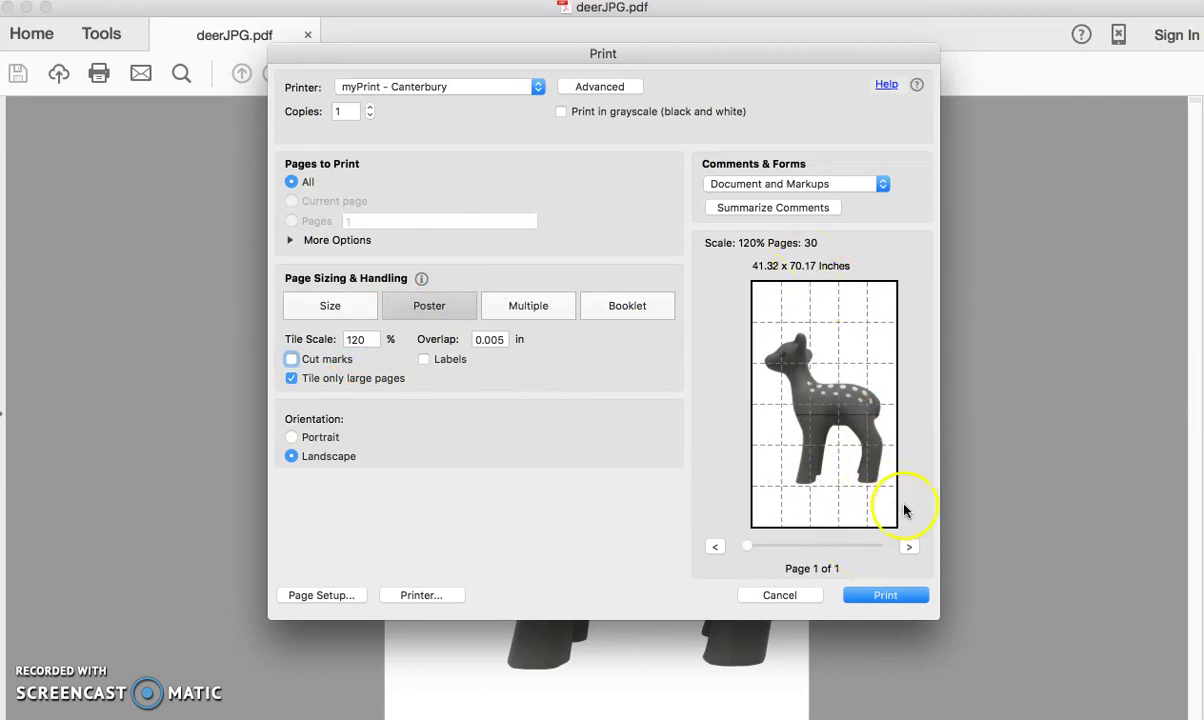
{"action": "left_click", "coordinate": [885, 598]}
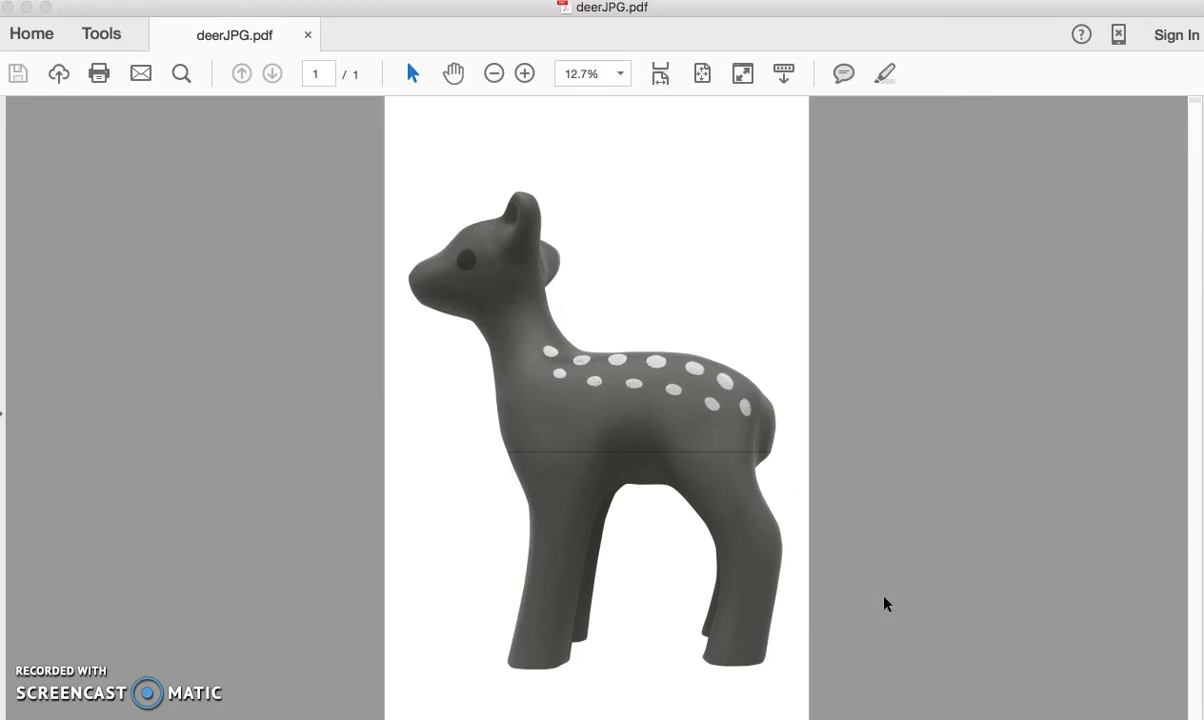
Step: Watch the deerJPG.pdf job spool to 88% in the printer queue, then return to Acrobat
{"action": "key", "text": "super+Tab"}
{"action": "key", "text": "super+Tab"}
{"action": "key", "text": "super+Tab"}
{"action": "key", "text": "super+Tab"}
{"action": "key", "text": "super+Tab"}
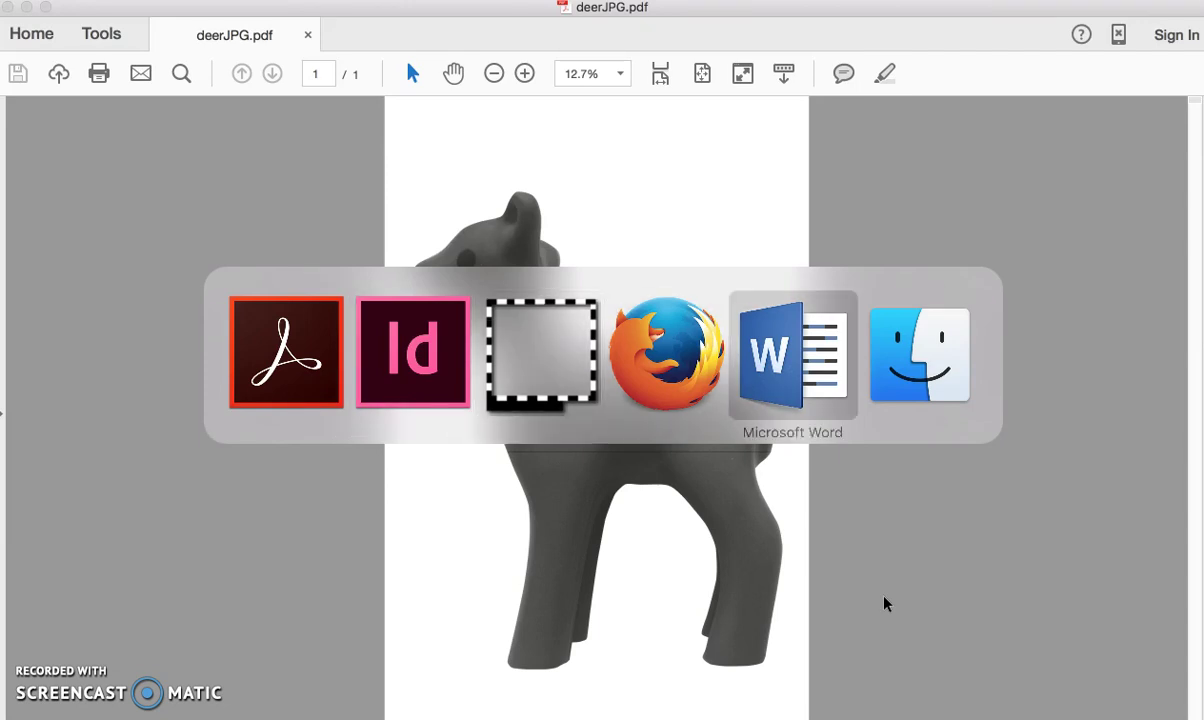
{"action": "key", "text": "super+Tab"}
{"action": "key", "text": "super+Tab"}
{"action": "key", "text": "super+Tab"}
{"action": "key", "text": "super+Tab"}
{"action": "key", "text": "super+Tab"}
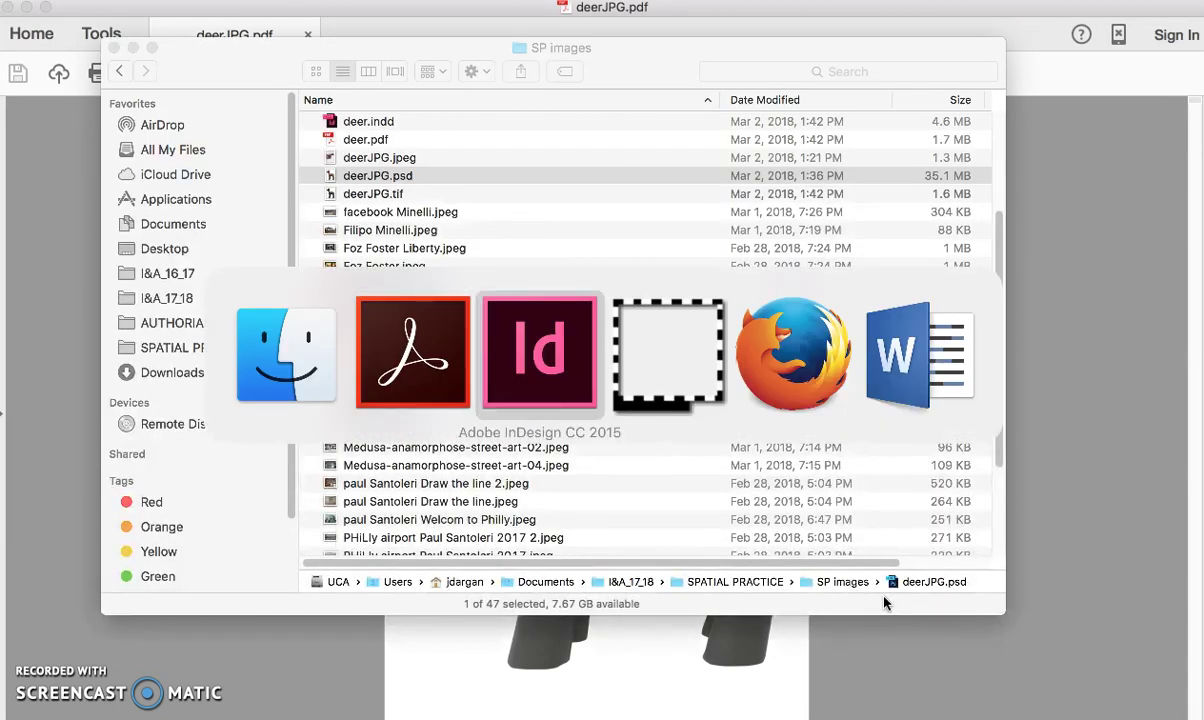
{"action": "left_click", "coordinate": [848, 703]}
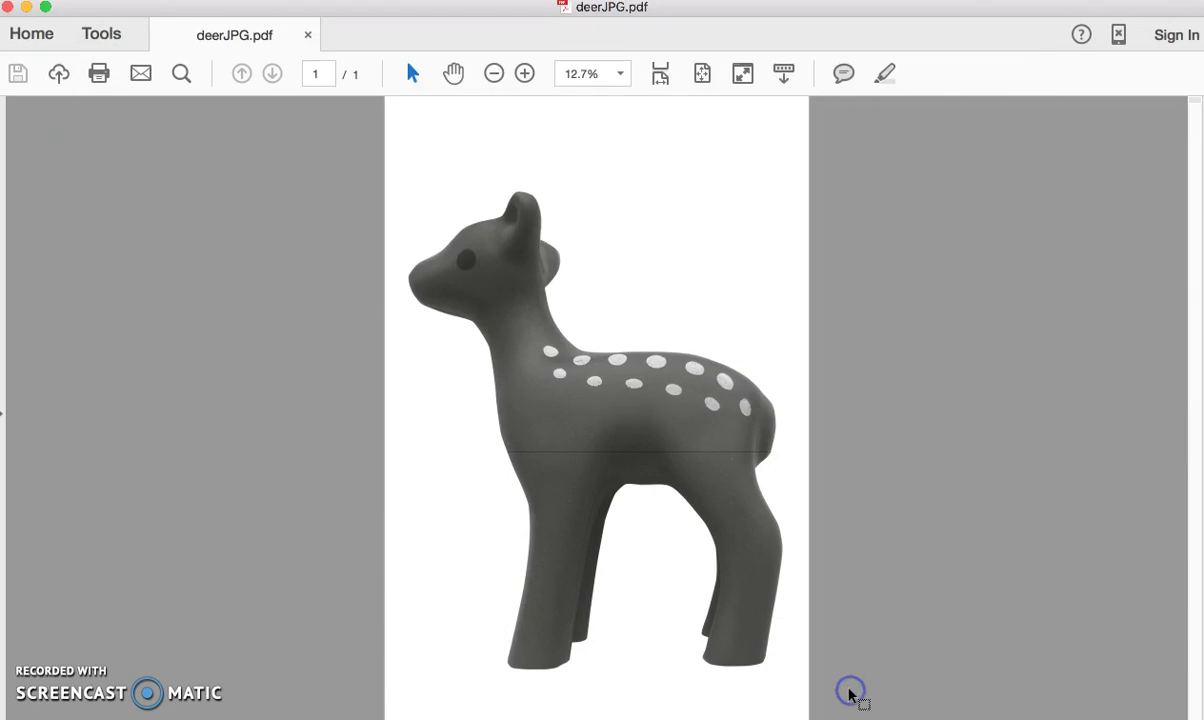
{"action": "key", "text": "super+Tab"}
{"action": "key", "text": "super+Tab"}
{"action": "key", "text": "super+Tab"}
{"action": "key", "text": "super+Tab"}
{"action": "key", "text": "super+Tab"}
{"action": "key", "text": "super+Tab"}
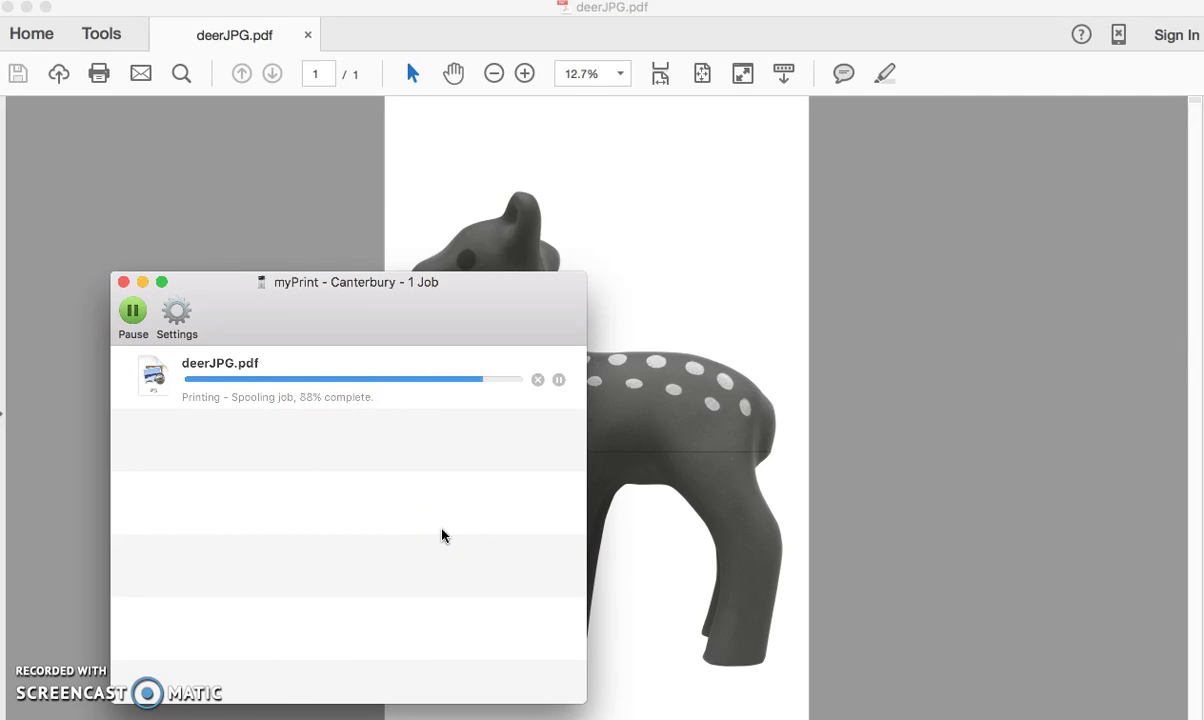
{"action": "left_click", "coordinate": [243, 204]}
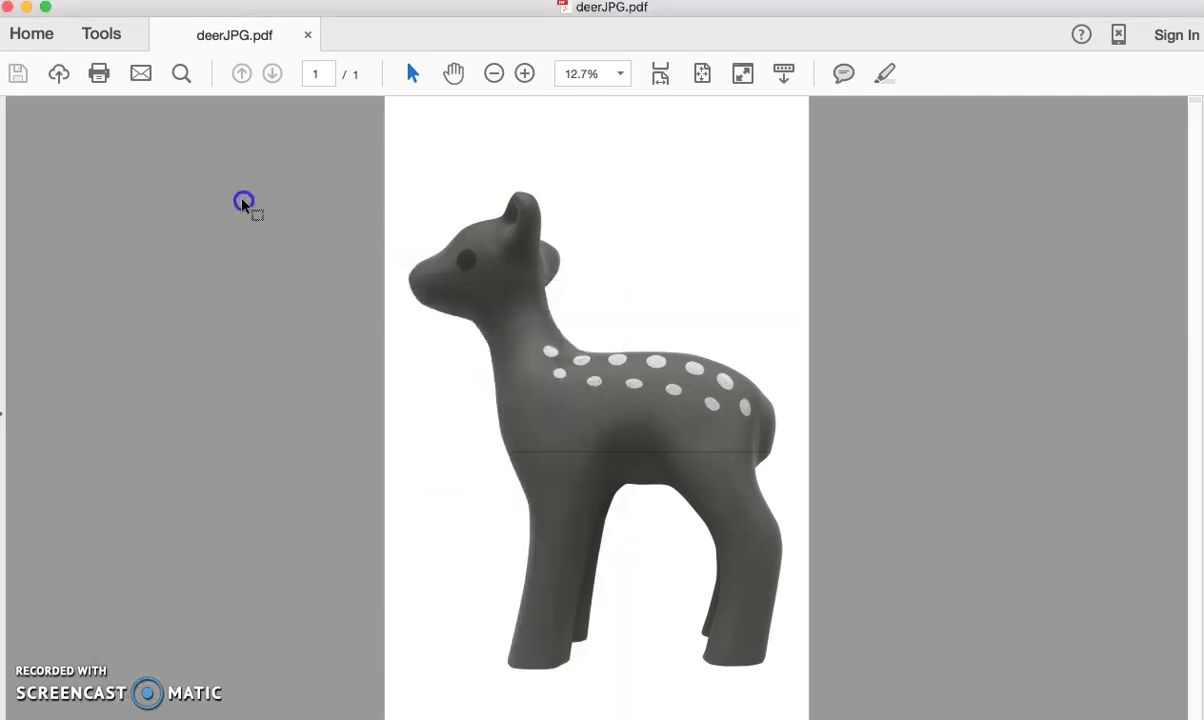
Step: Set the printer's Paper Feed to Bypass Tray(Color) for all pages and print the 21-page poster
{"action": "left_click", "coordinate": [165, 3]}
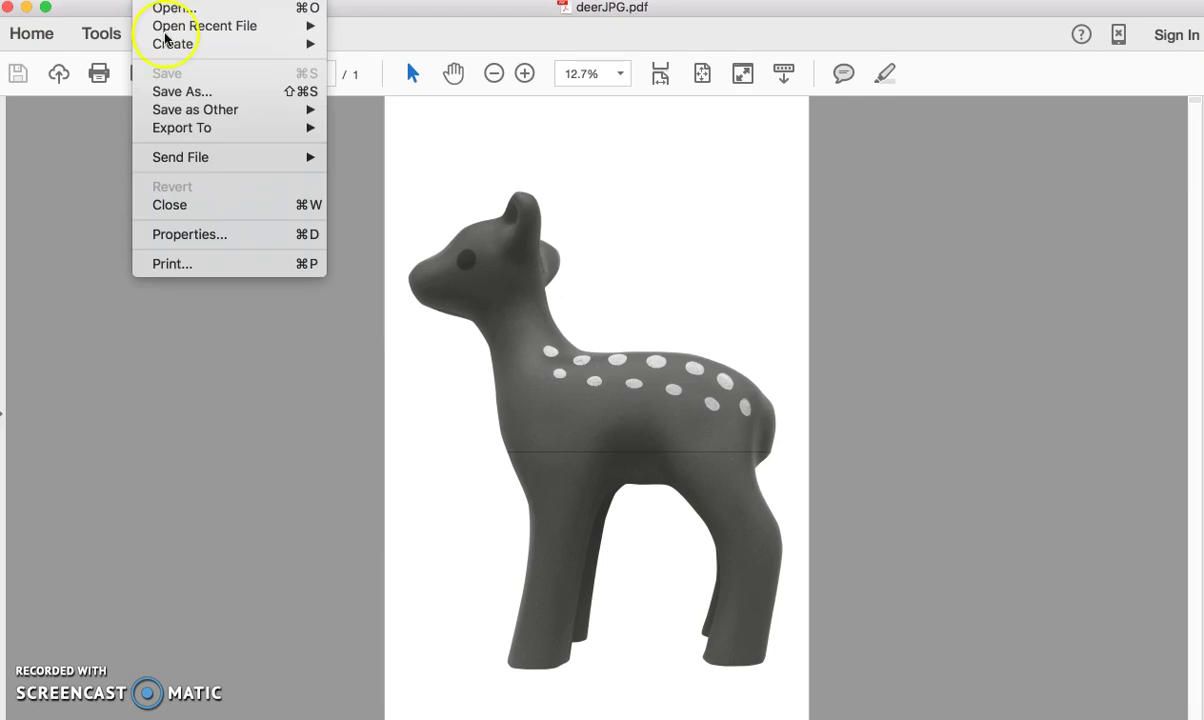
{"action": "left_click", "coordinate": [211, 266]}
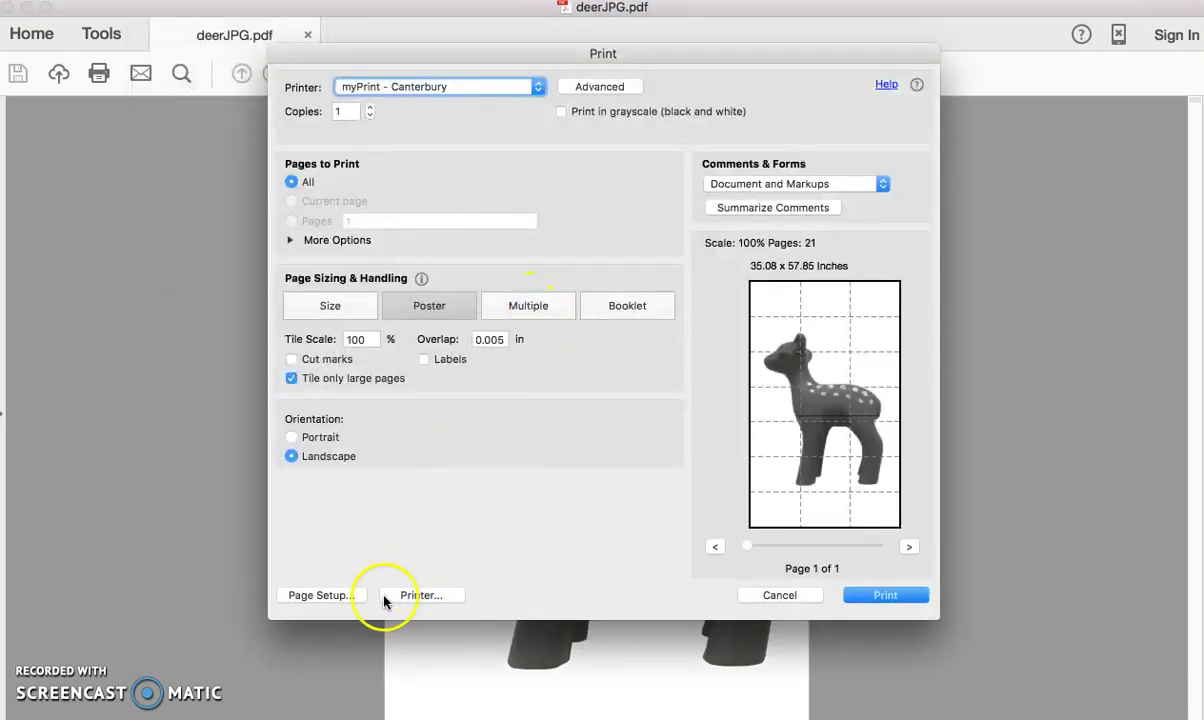
{"action": "left_click", "coordinate": [417, 595]}
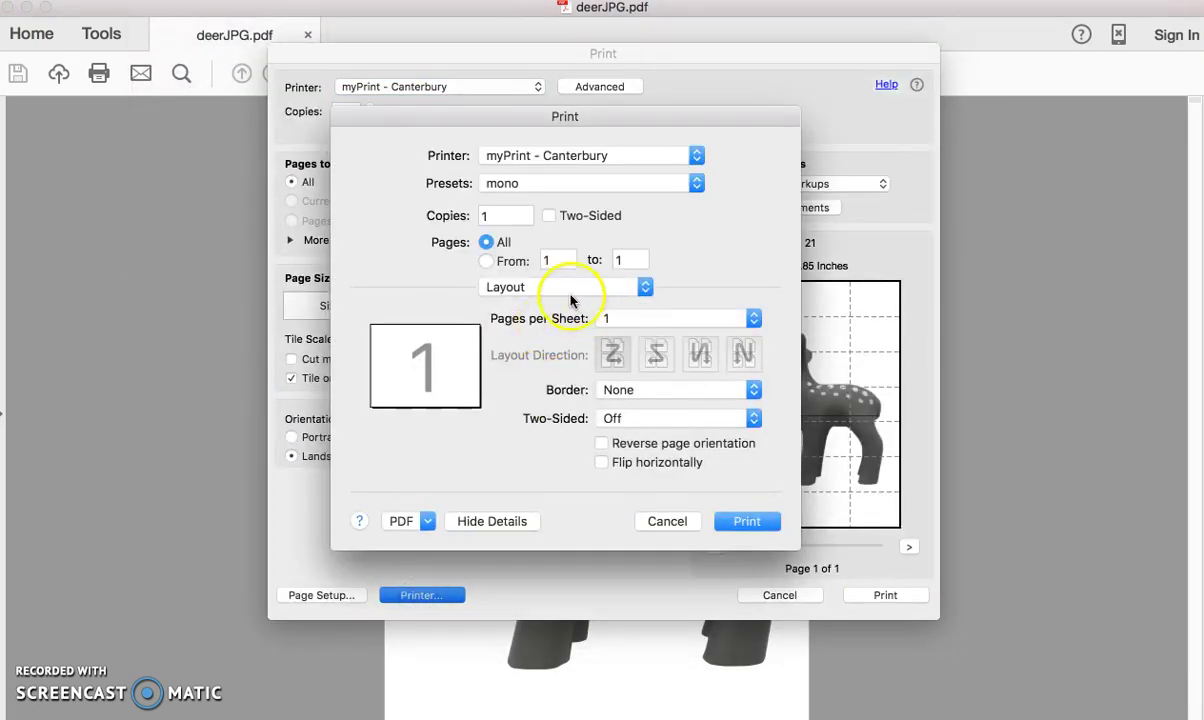
{"action": "left_click", "coordinate": [571, 297]}
{"action": "left_click", "coordinate": [568, 338]}
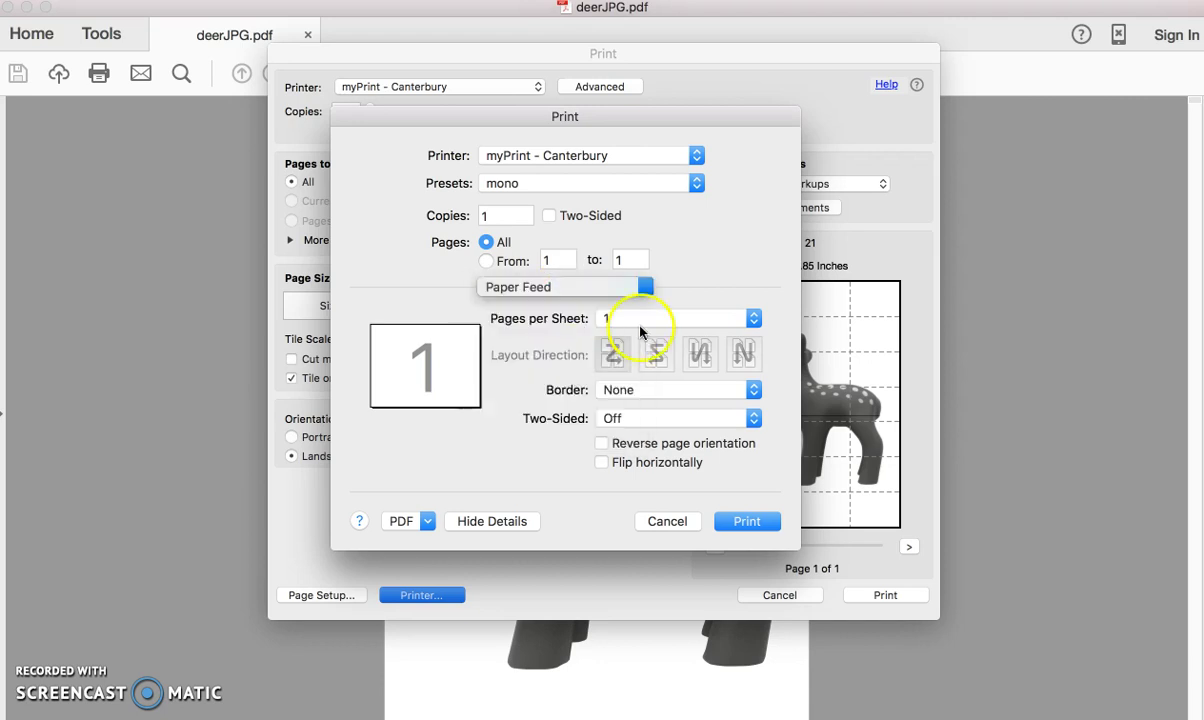
{"action": "left_click", "coordinate": [672, 317]}
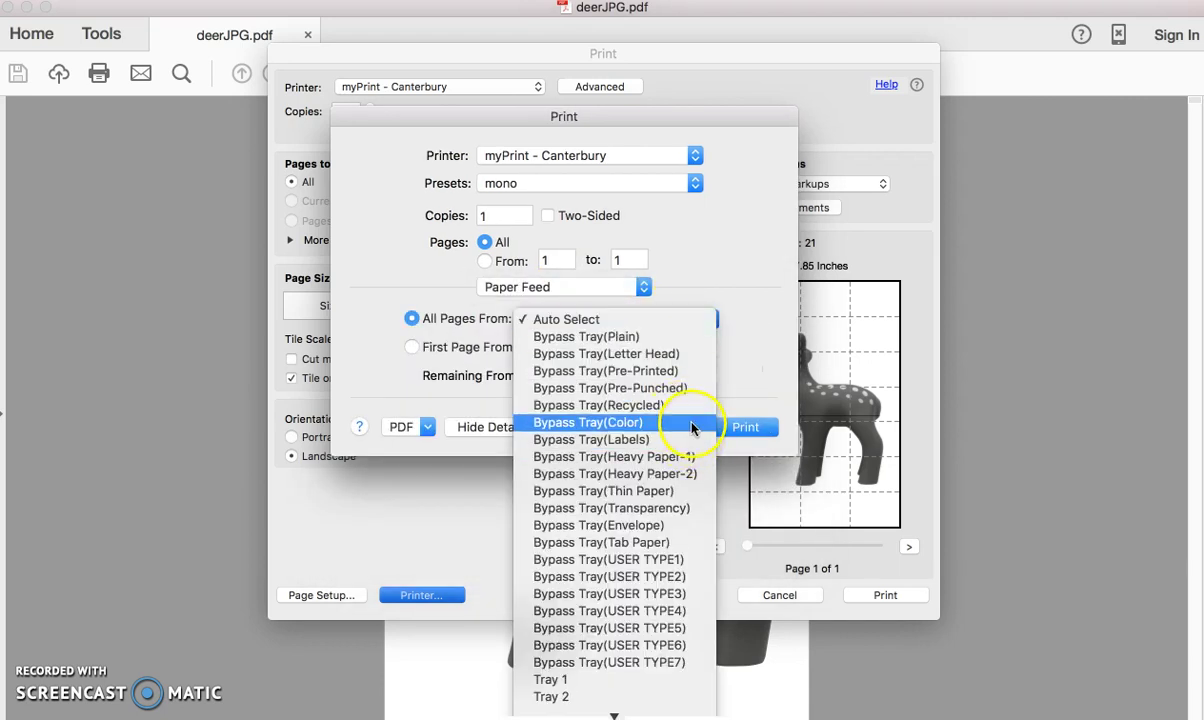
{"action": "left_click", "coordinate": [690, 425]}
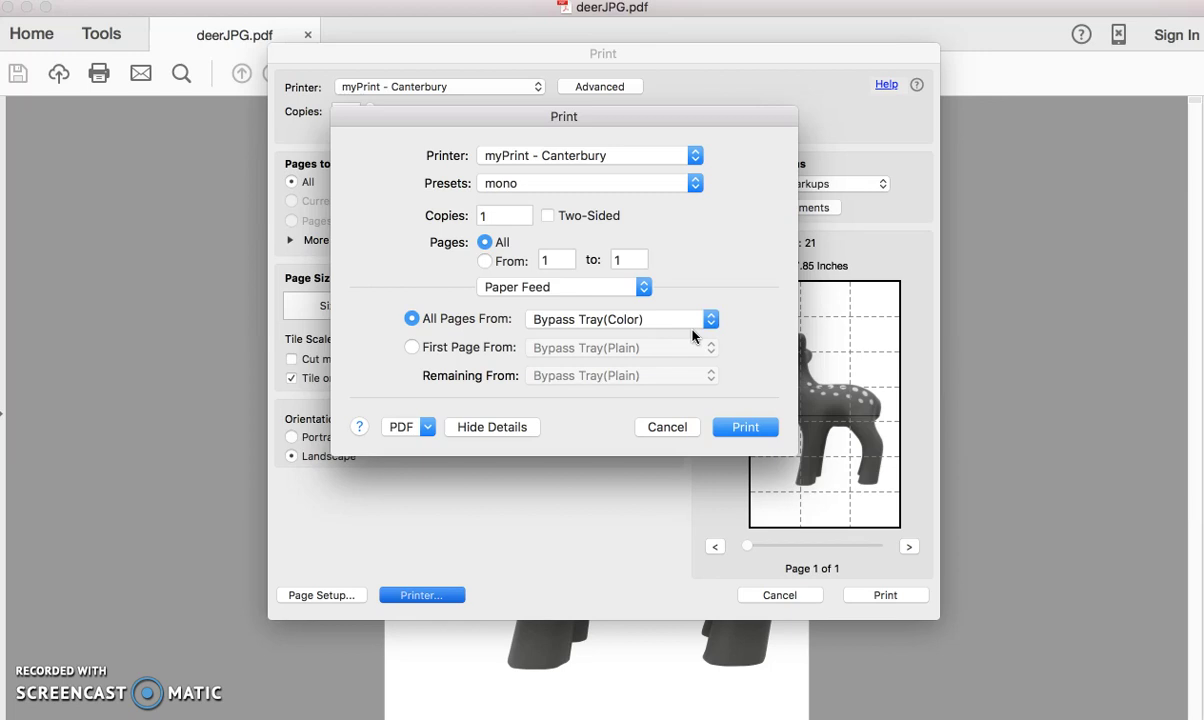
{"action": "left_click", "coordinate": [752, 426]}
{"action": "left_click", "coordinate": [908, 595]}
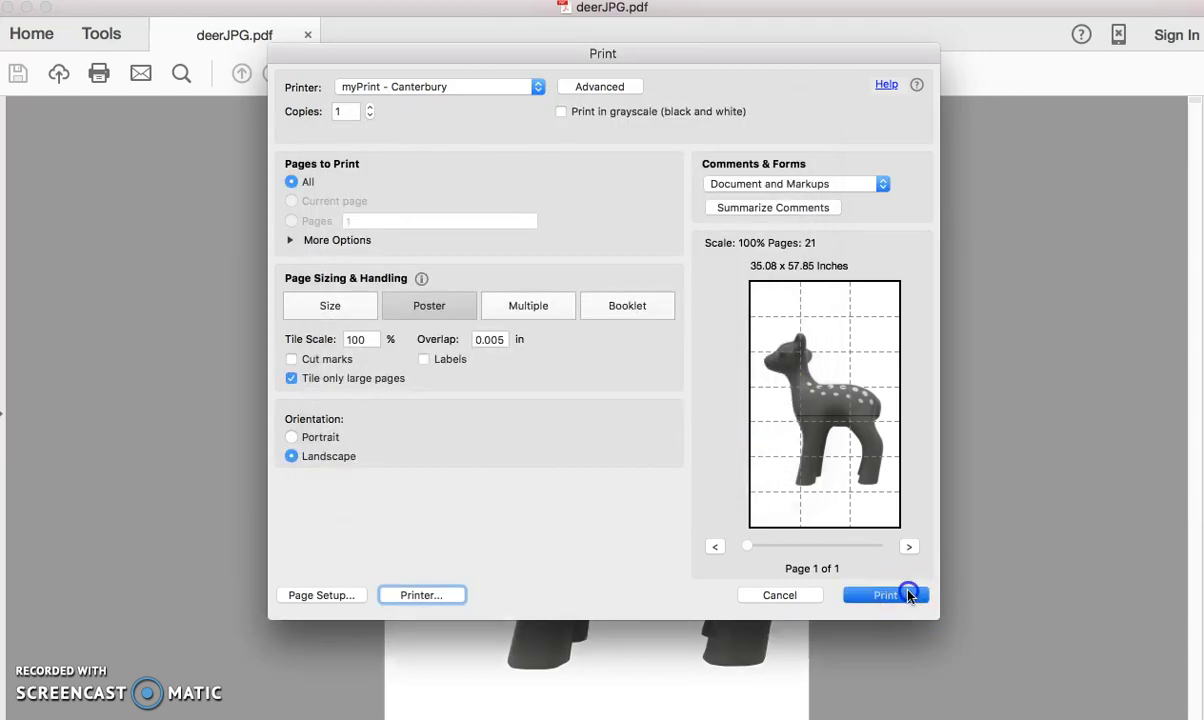